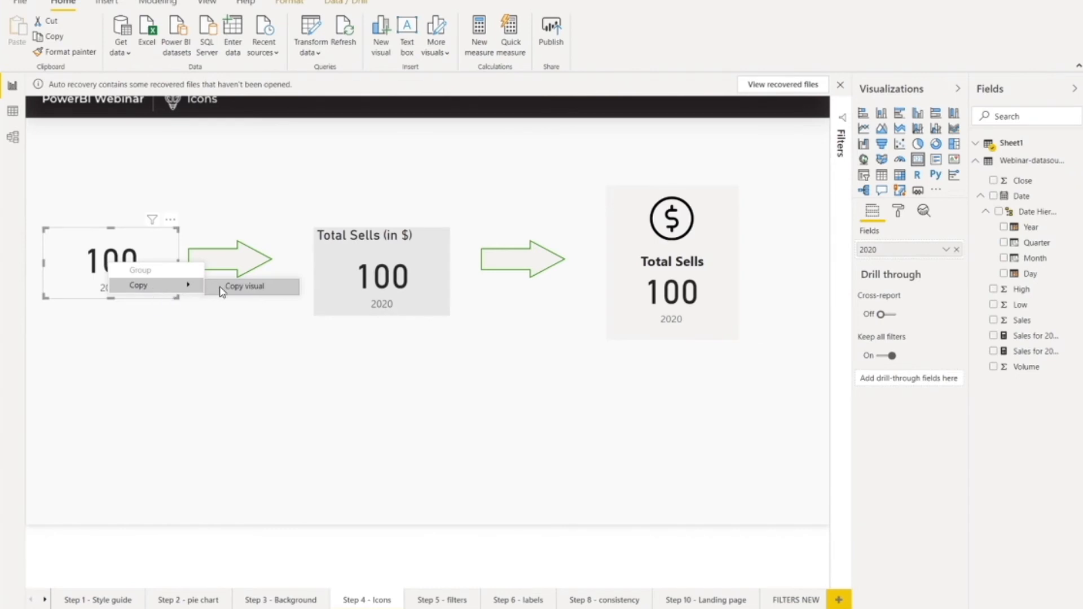
# Step: Paste a copy of the plain 2020 card in the empty area below the arrows and place a rectangle shape over it
pyautogui.hotkey('ctrl', 'v')
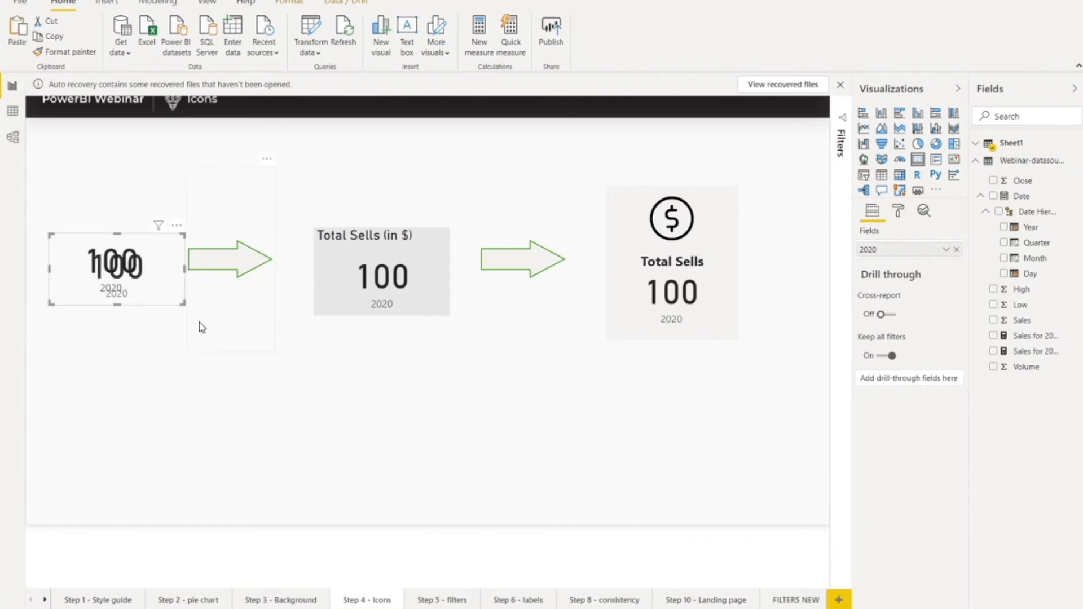
pyautogui.moveTo(110, 270); pyautogui.dragTo(497, 449)
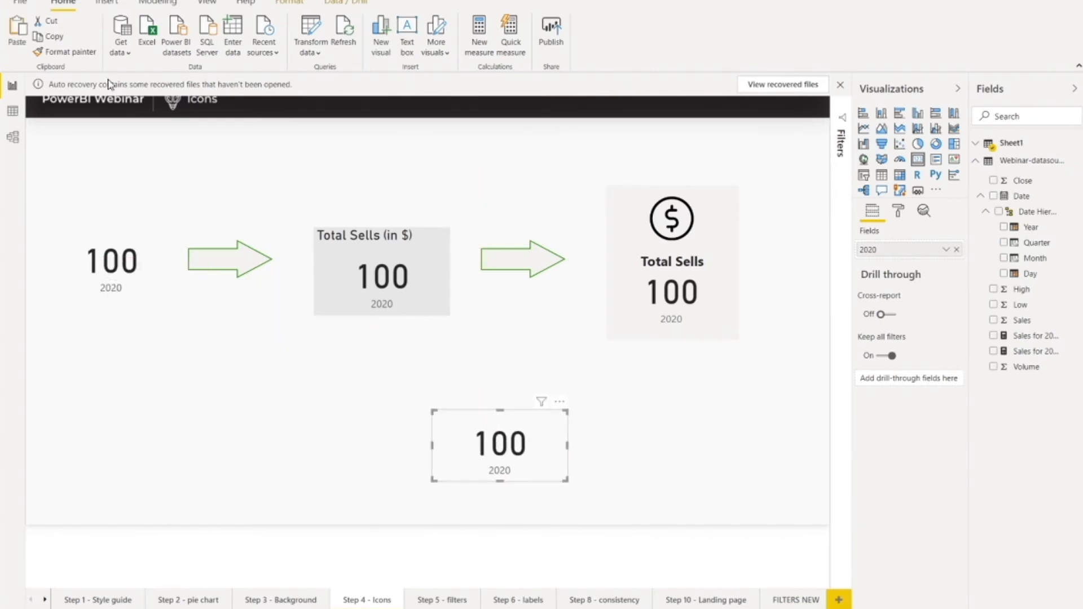
pyautogui.click(107, 2)
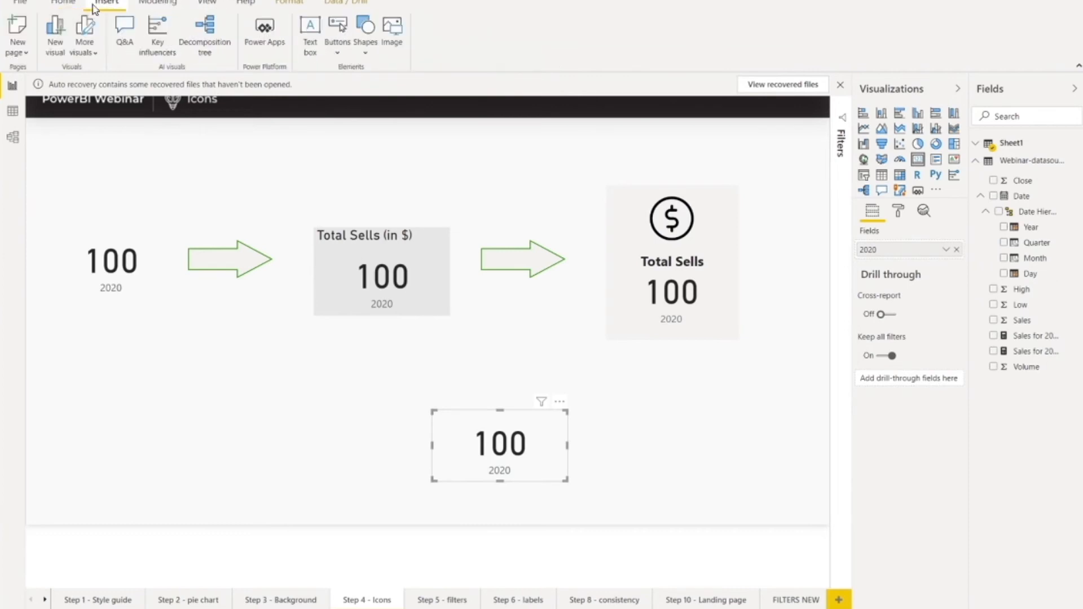
pyautogui.click(366, 45)
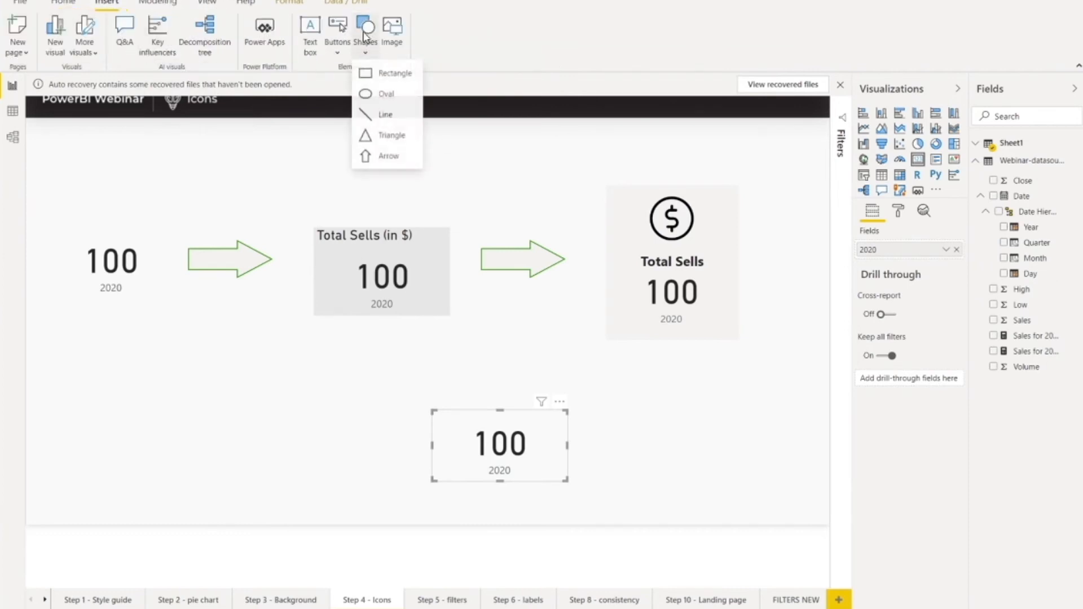
pyautogui.click(364, 74)
pyautogui.moveTo(383, 146); pyautogui.dragTo(507, 444)
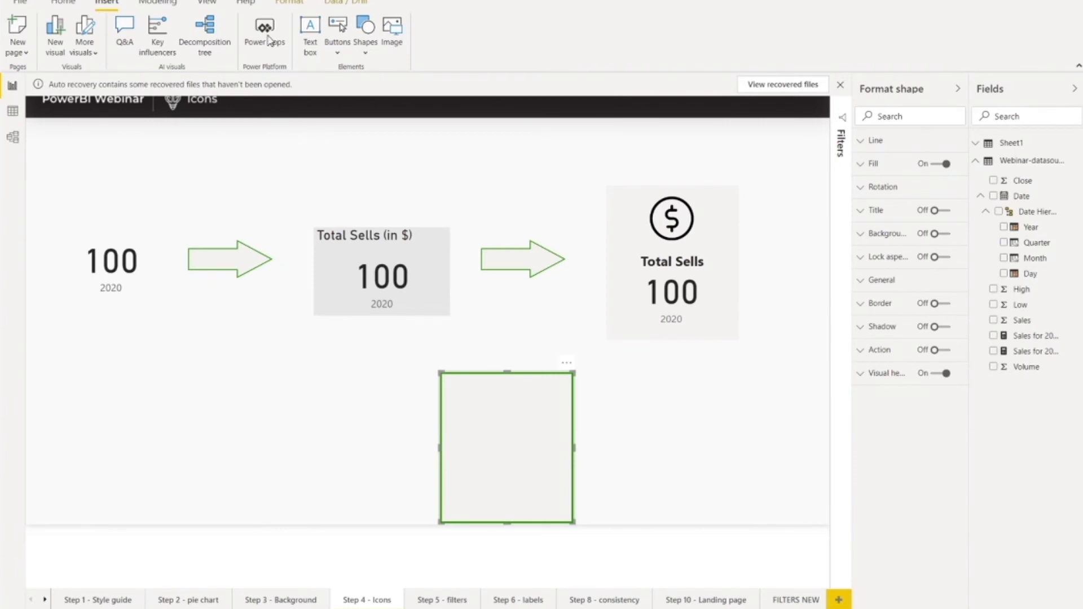
# Step: Send the new rectangle behind the pasted card in the layer order and align the card with the rectangle's bottom edge
pyautogui.click(204, 5)
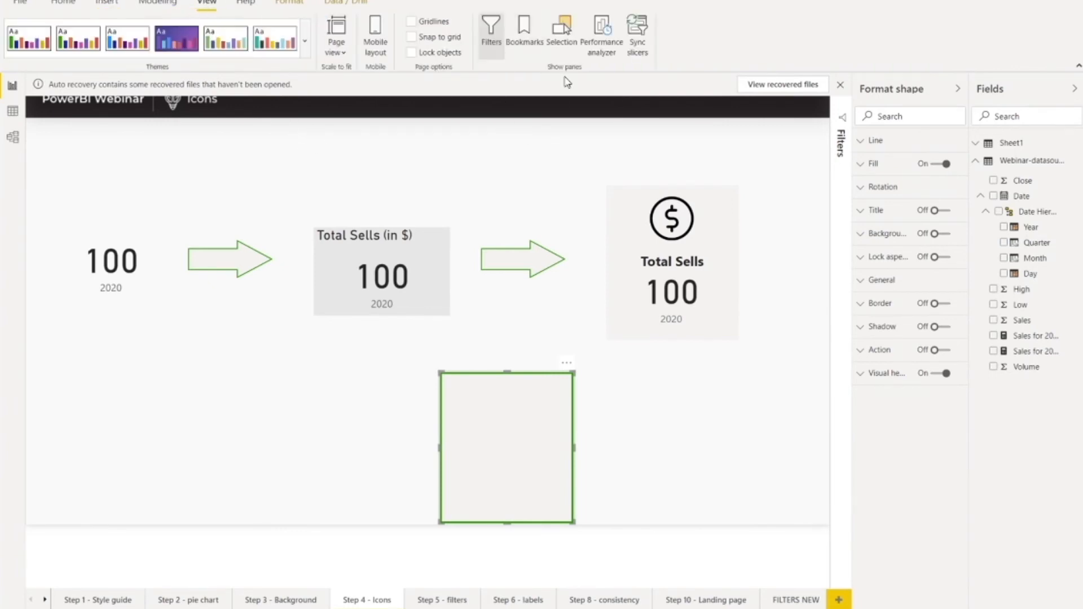
pyautogui.click(561, 46)
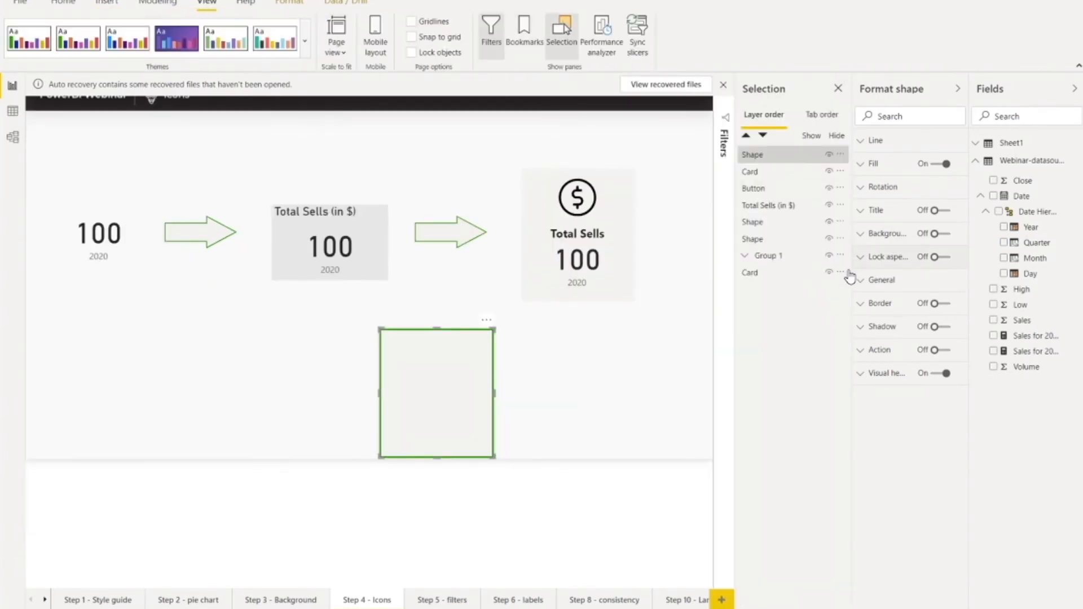
pyautogui.moveTo(760, 157)
pyautogui.mouseDown()
pyautogui.moveTo(765, 186)
pyautogui.moveTo(757, 172)
pyautogui.mouseUp()
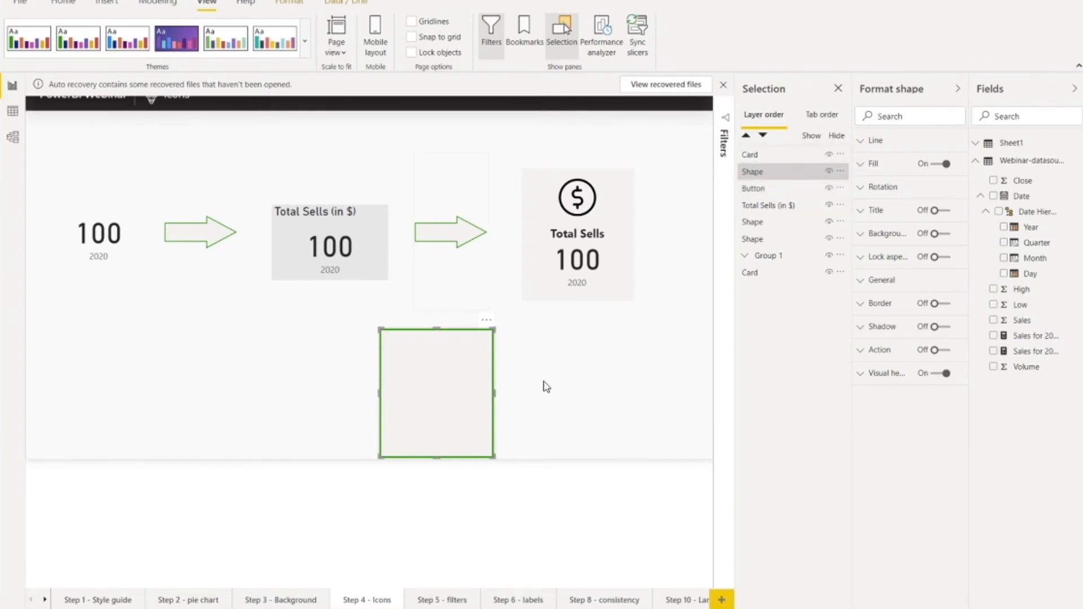
pyautogui.click(578, 386)
pyautogui.click(449, 398)
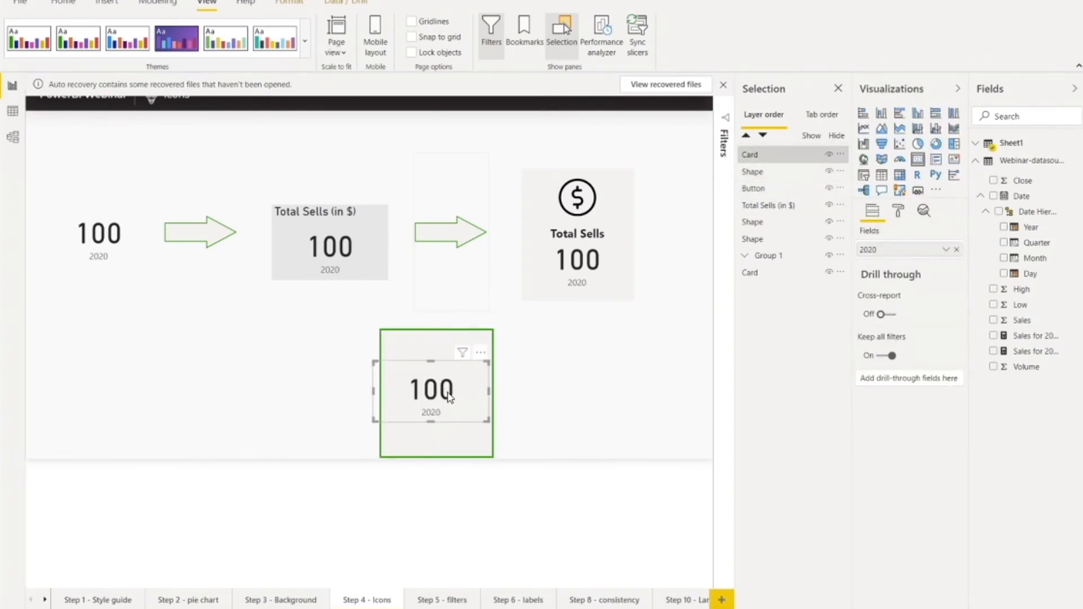
pyautogui.moveTo(438, 397); pyautogui.dragTo(444, 424)
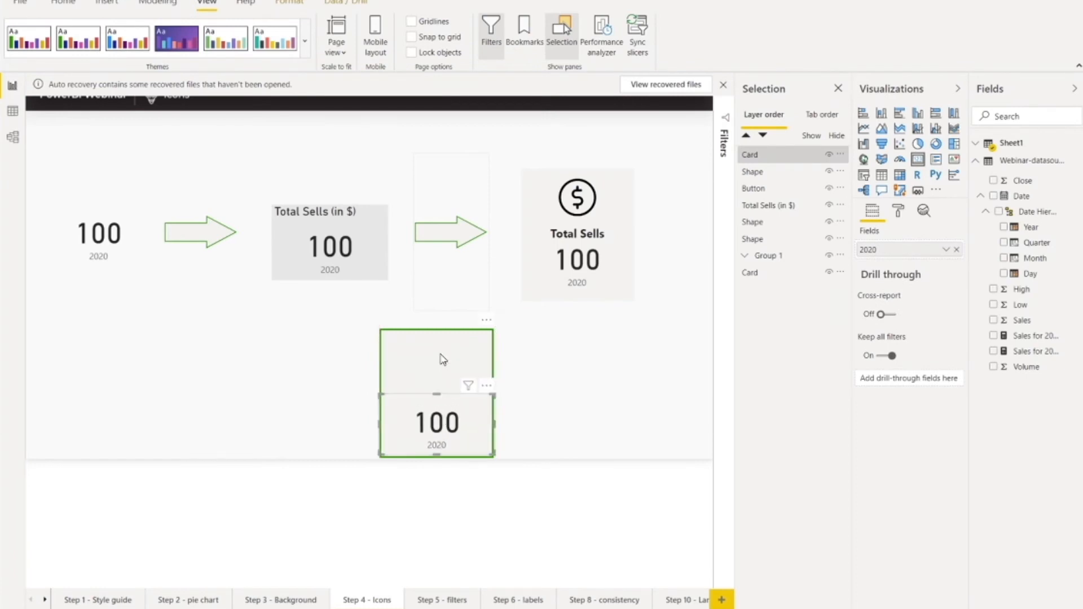
# Step: Make the new rectangle's green outline fully transparent
pyautogui.click(441, 357)
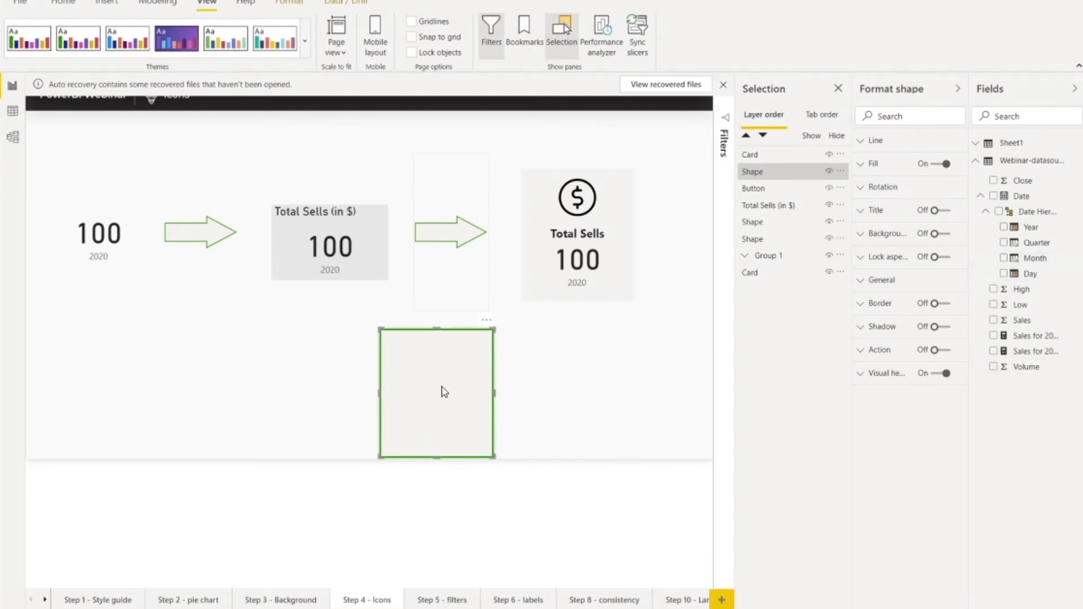
pyautogui.click(468, 370)
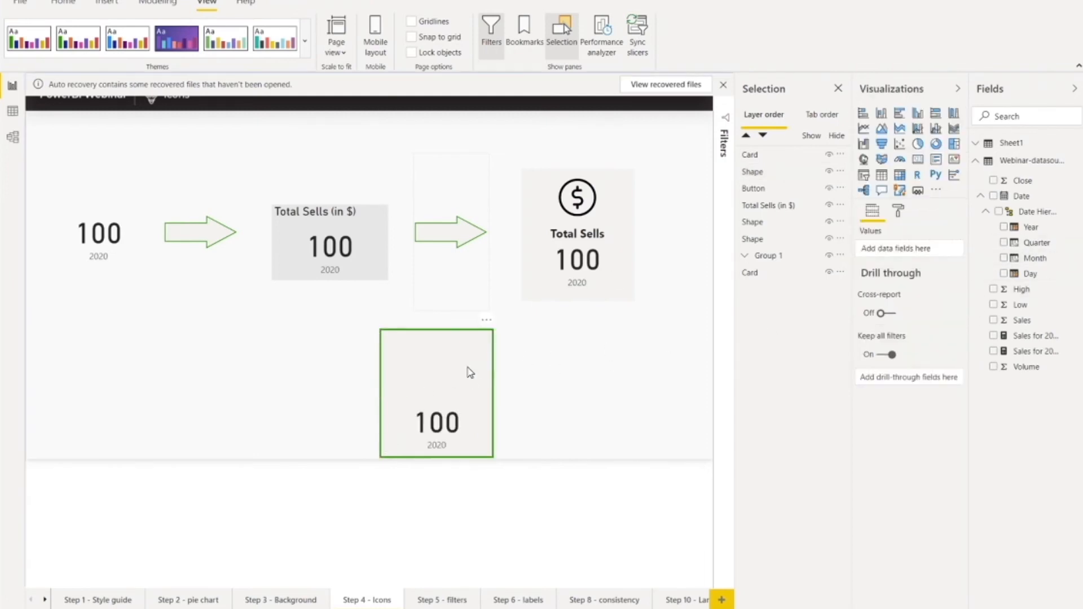
pyautogui.click(472, 357)
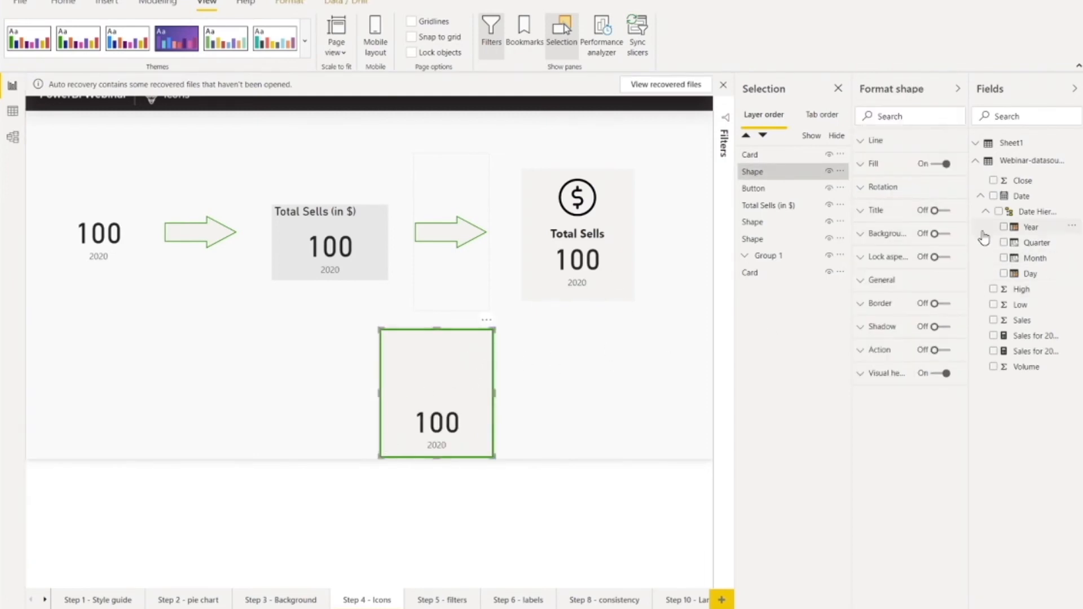
pyautogui.click(862, 141)
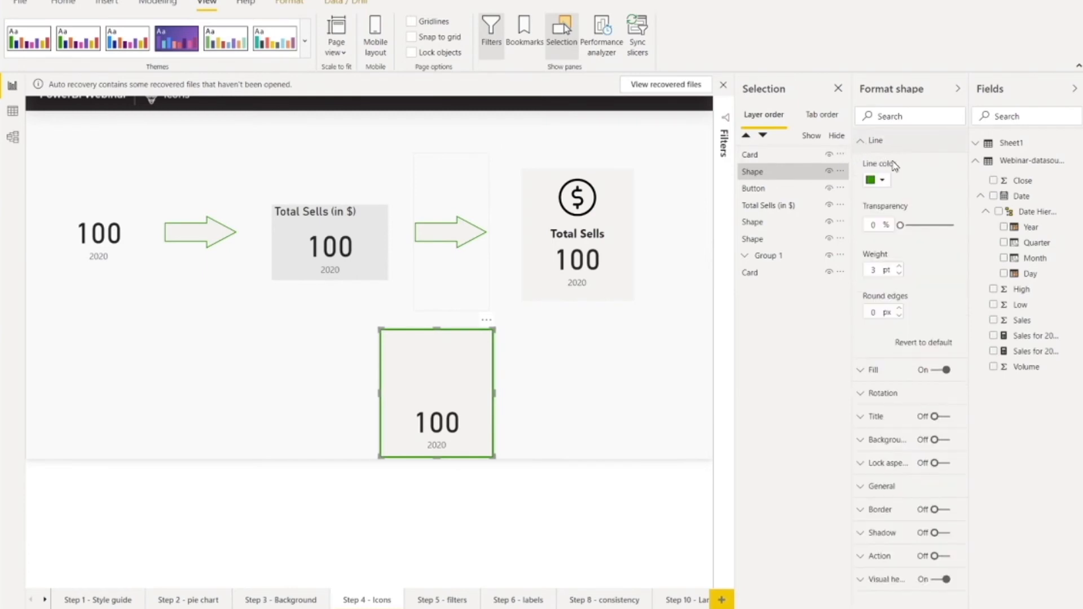
pyautogui.moveTo(900, 225); pyautogui.dragTo(959, 227)
pyautogui.click(581, 393)
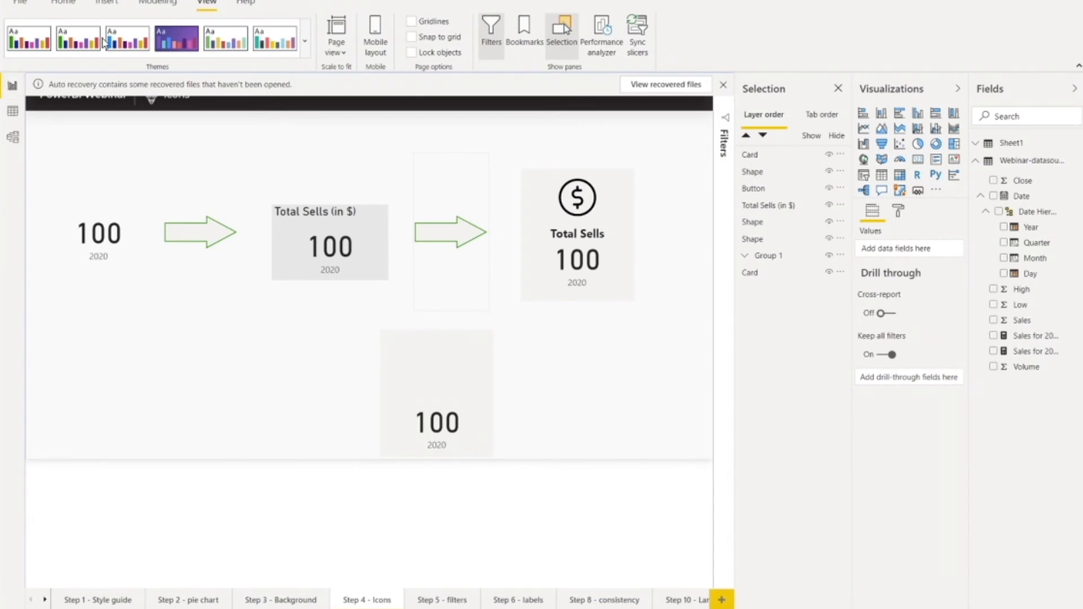
# Step: Insert the price image from the Icons folder into the report page
pyautogui.click(105, 3)
pyautogui.click(389, 48)
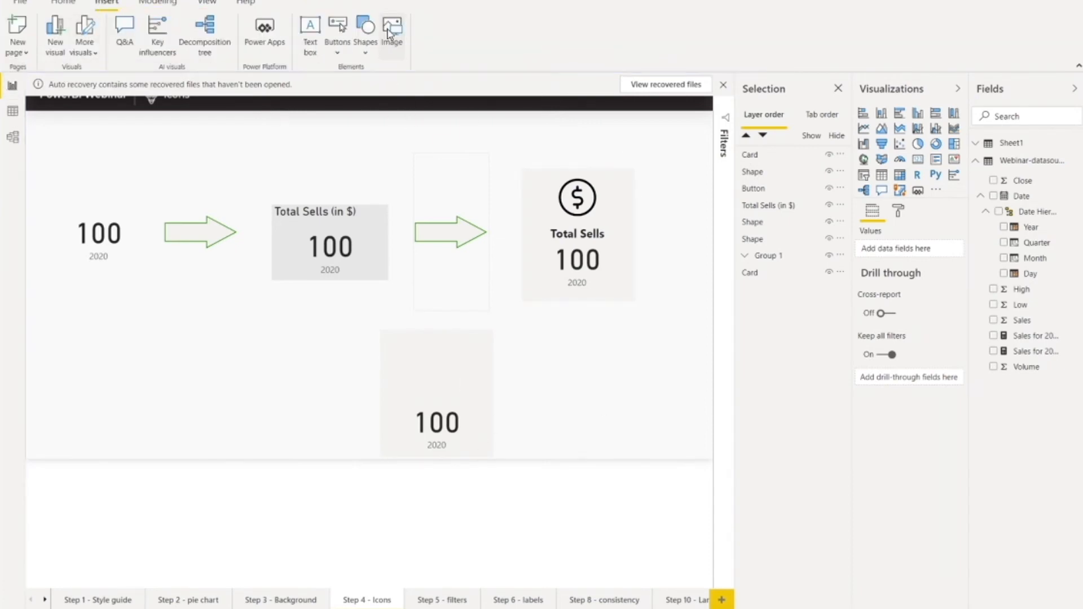
pyautogui.doubleClick(150, 66)
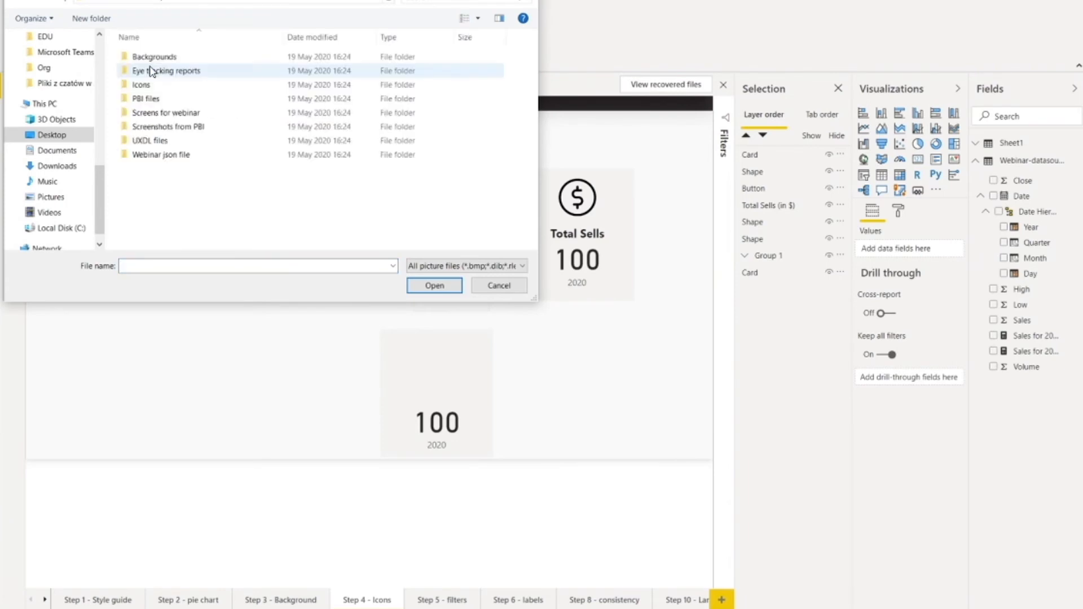
pyautogui.doubleClick(127, 88)
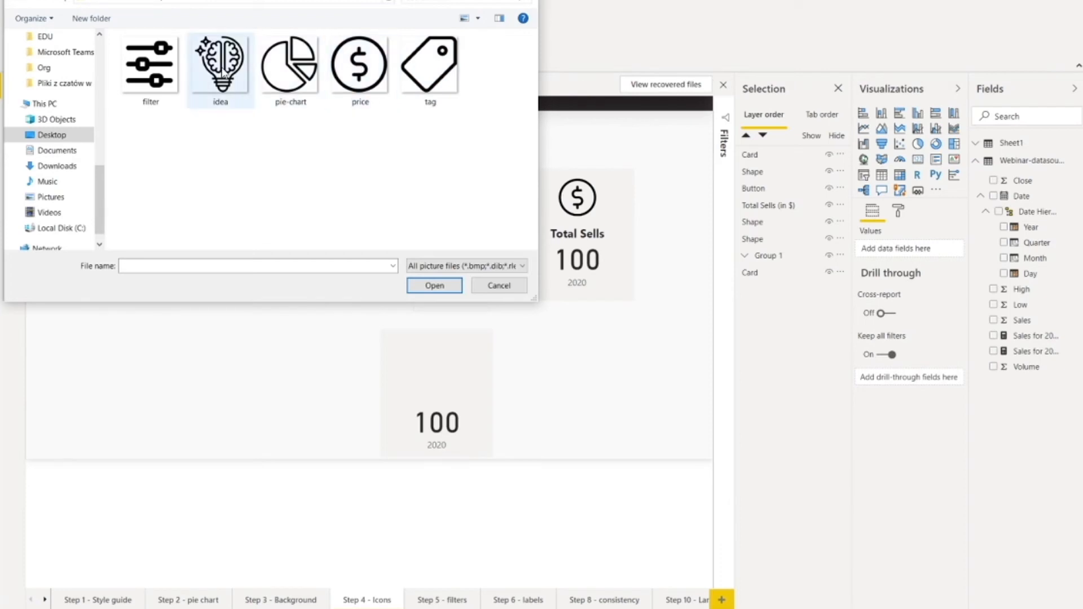
pyautogui.doubleClick(371, 66)
# Step: Shrink the dollar icon and centre it in the upper part of the new rectangle, above the card's number
pyautogui.moveTo(326, 148); pyautogui.dragTo(416, 333)
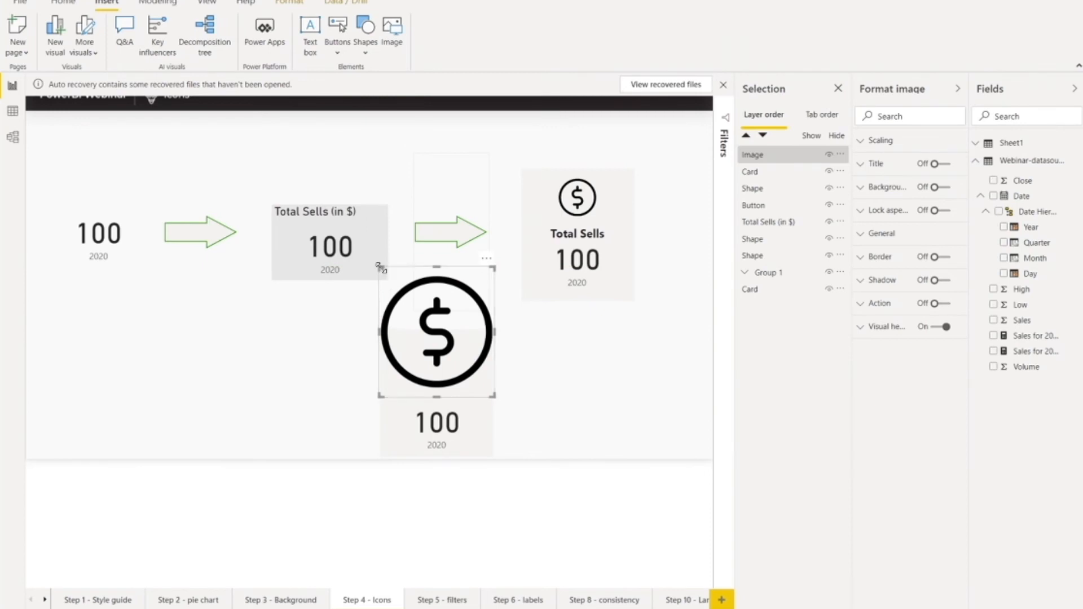
pyautogui.moveTo(380, 266); pyautogui.dragTo(437, 357)
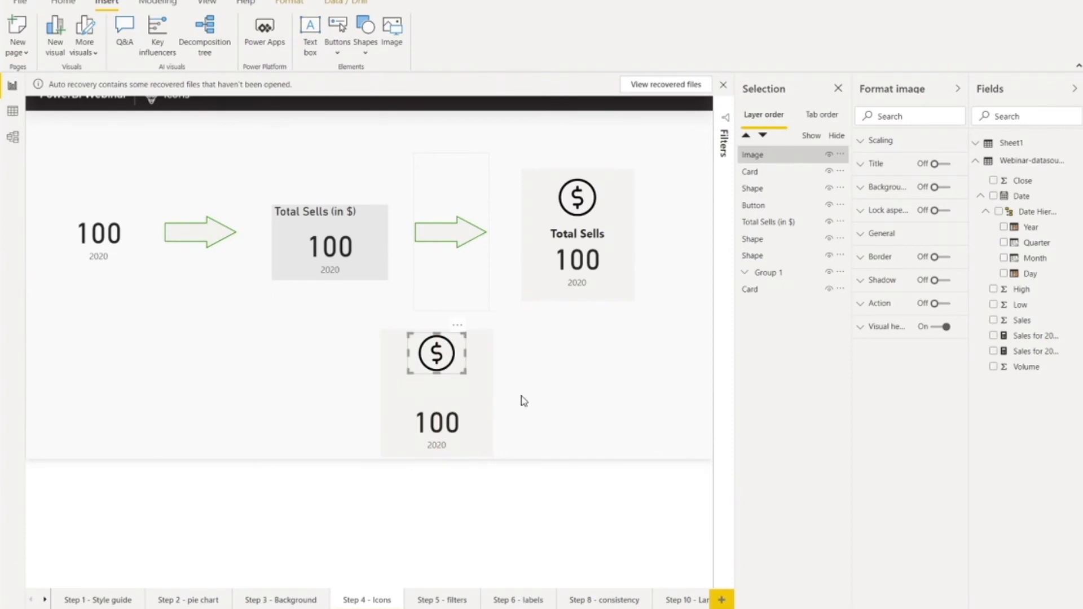
pyautogui.click(540, 396)
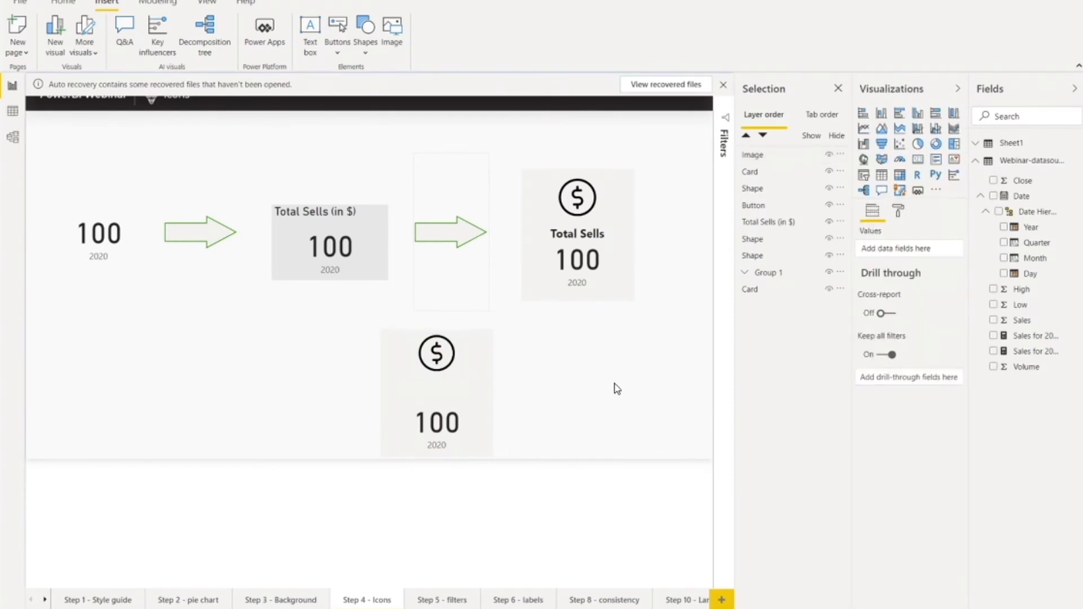
pyautogui.click(436, 354)
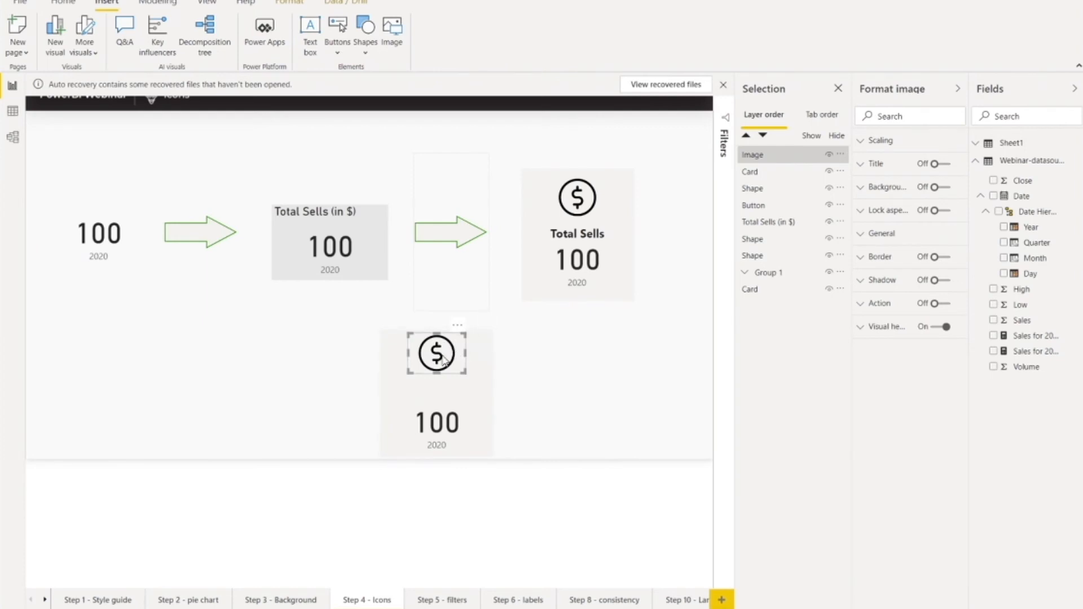
pyautogui.moveTo(442, 361); pyautogui.dragTo(442, 366)
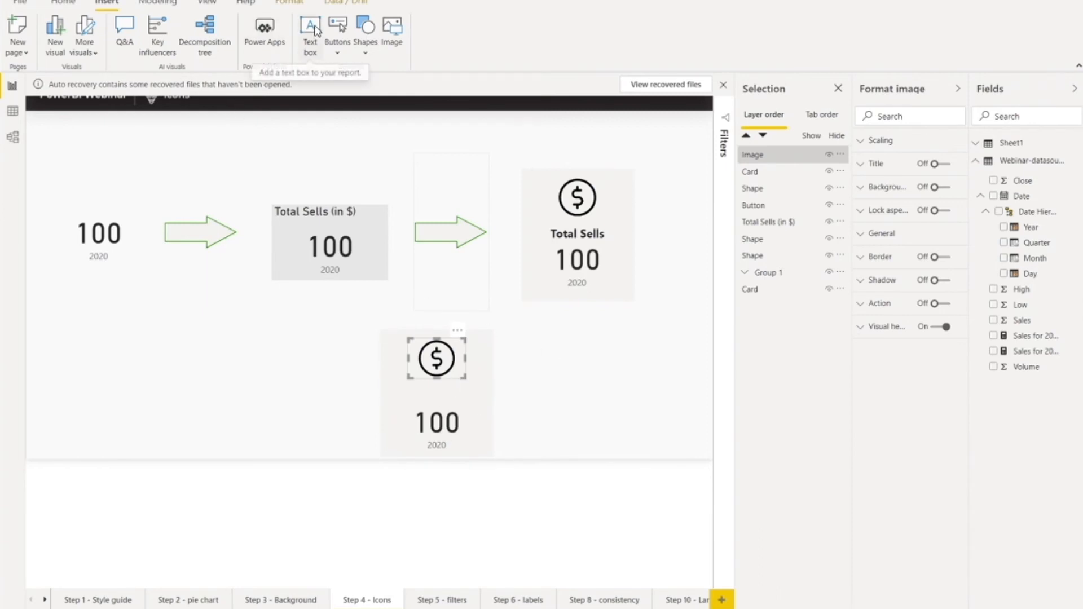
# Step: Turn on the title of the card inside the new rectangle and set its text to "Total Sales"
pyautogui.click(472, 439)
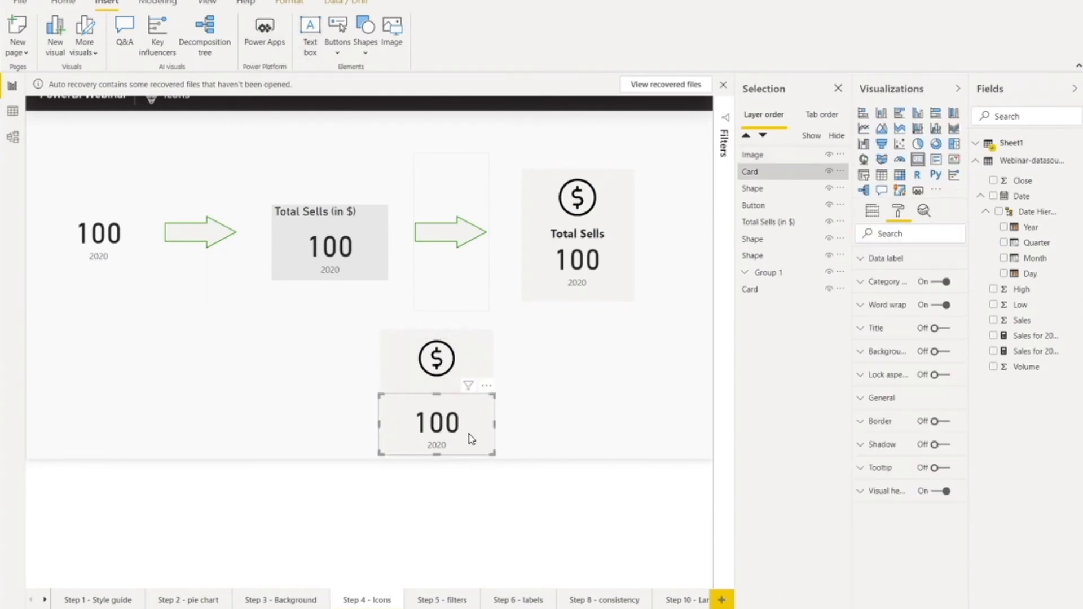
pyautogui.click(861, 260)
pyautogui.click(860, 258)
pyautogui.click(950, 331)
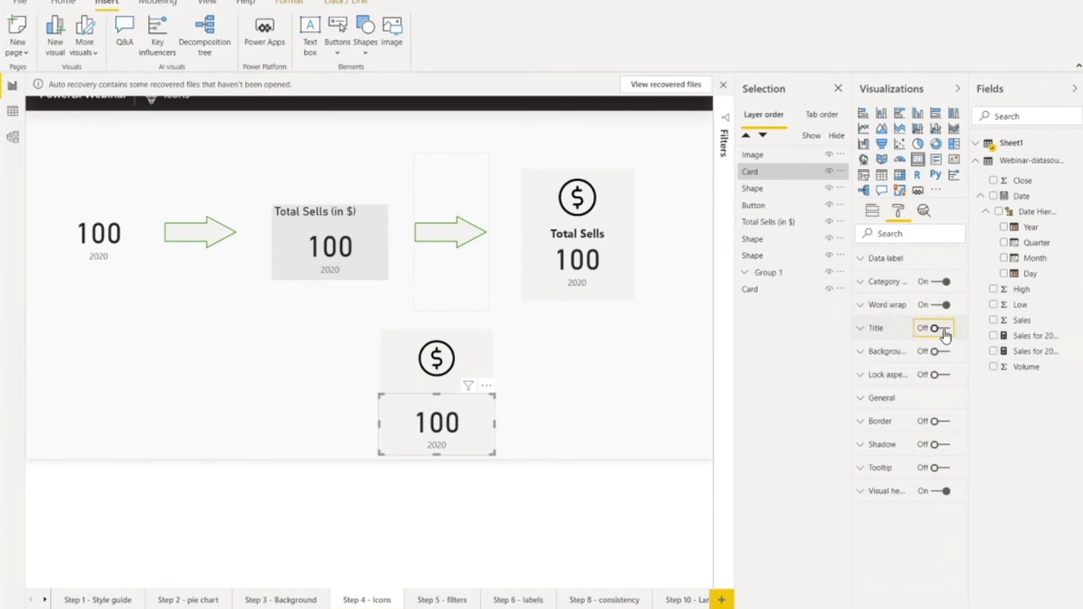
pyautogui.click(861, 329)
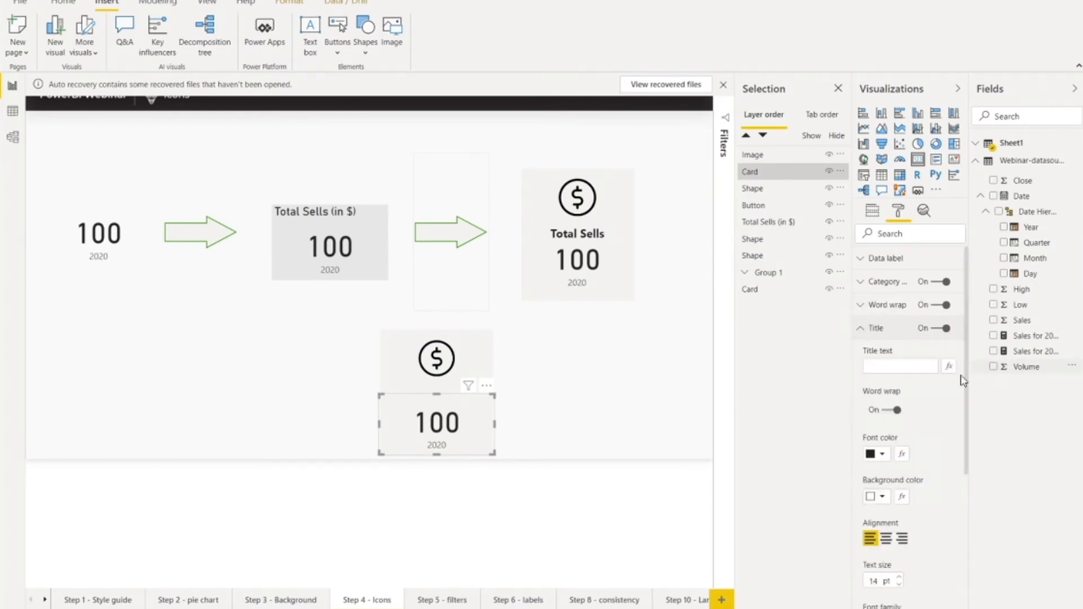
pyautogui.click(900, 366)
pyautogui.write('Total Sales')
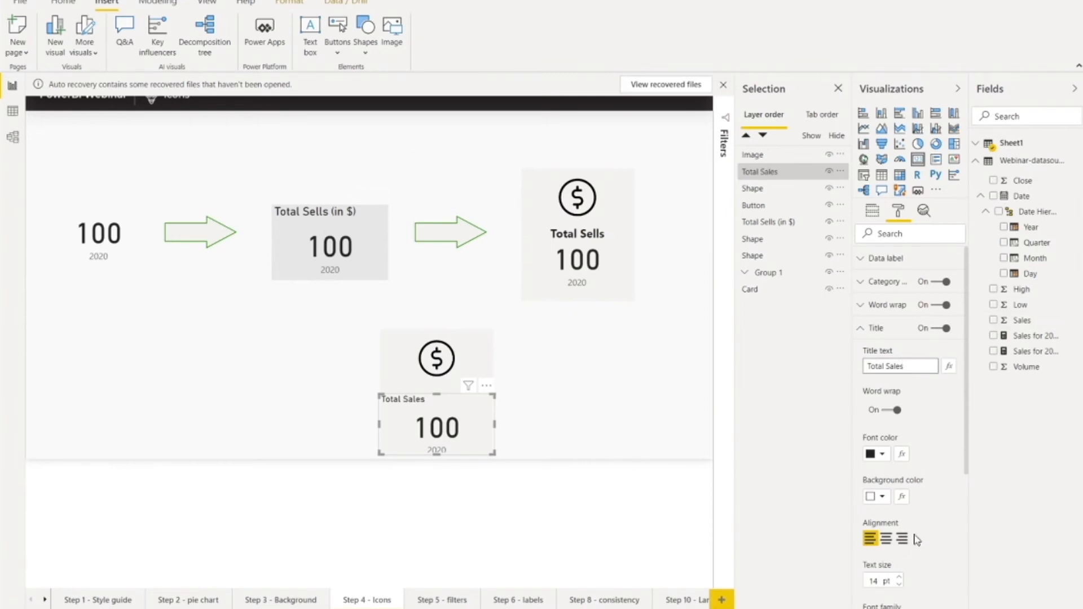
# Step: Set the Total Sales title's text size to 20 pt and centre its alignment
pyautogui.click(883, 582)
pyautogui.moveTo(878, 582); pyautogui.dragTo(868, 581)
pyautogui.write('20')
pyautogui.click(886, 539)
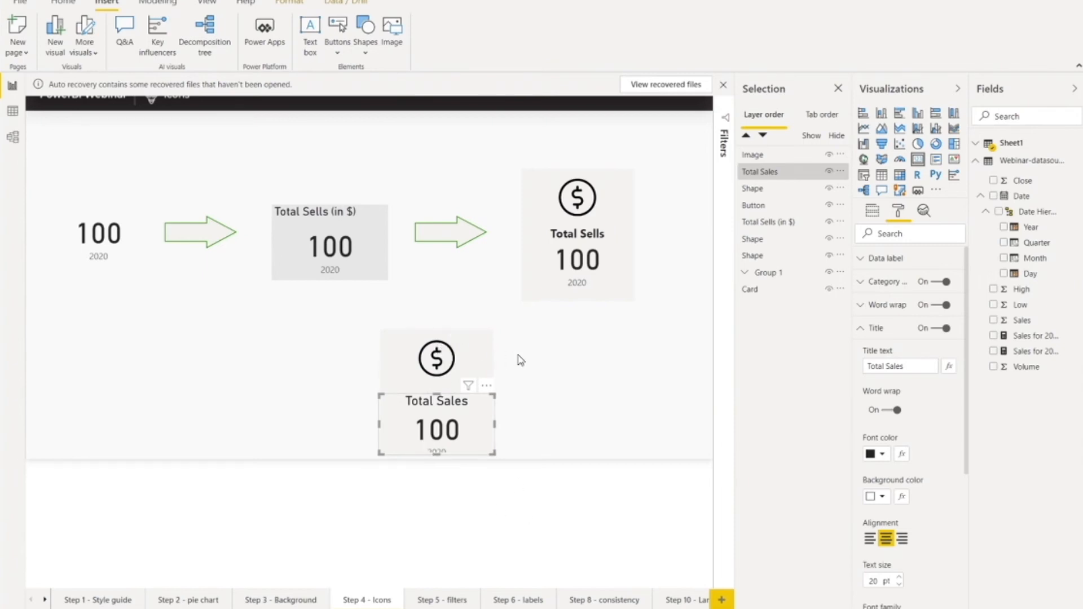
# Step: Select the new rectangle, icon and card together and move them slightly upward on the page
pyautogui.moveTo(355, 314); pyautogui.dragTo(536, 478)
pyautogui.moveTo(437, 351); pyautogui.dragTo(437, 348)
pyautogui.click(463, 354)
pyautogui.click(557, 421)
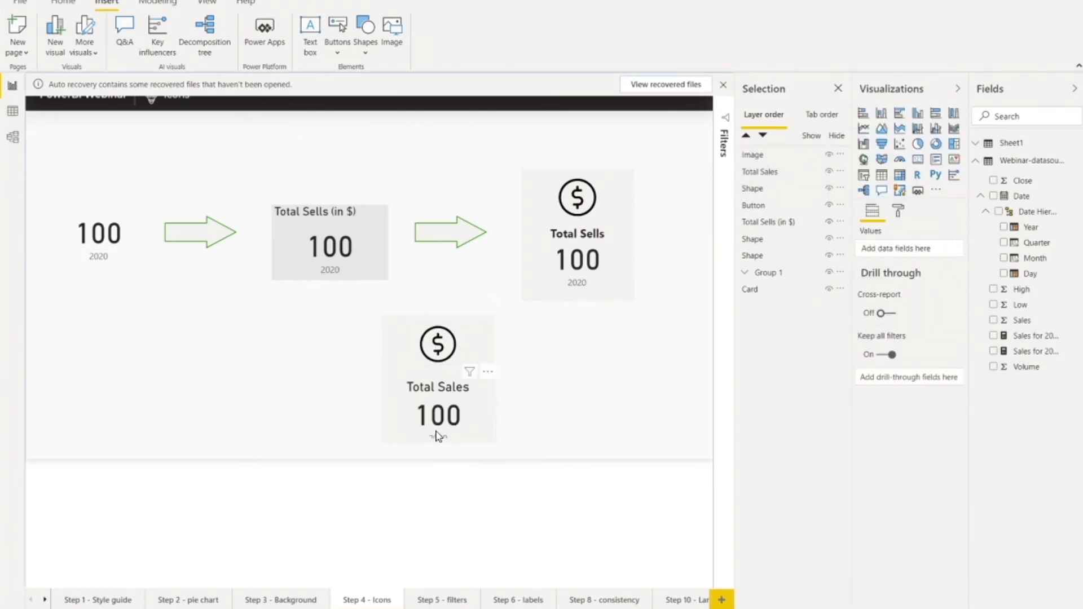
# Step: Move the Total Sales card slightly up and extend its bottom edge so the 2020 label fits inside
pyautogui.click(387, 441)
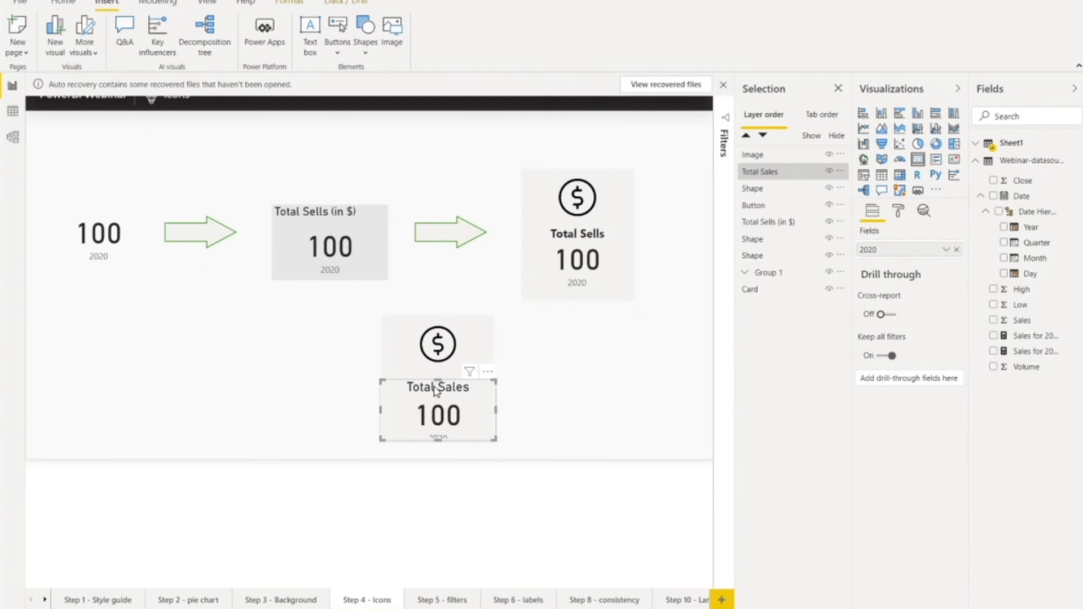
pyautogui.moveTo(435, 390); pyautogui.dragTo(436, 385)
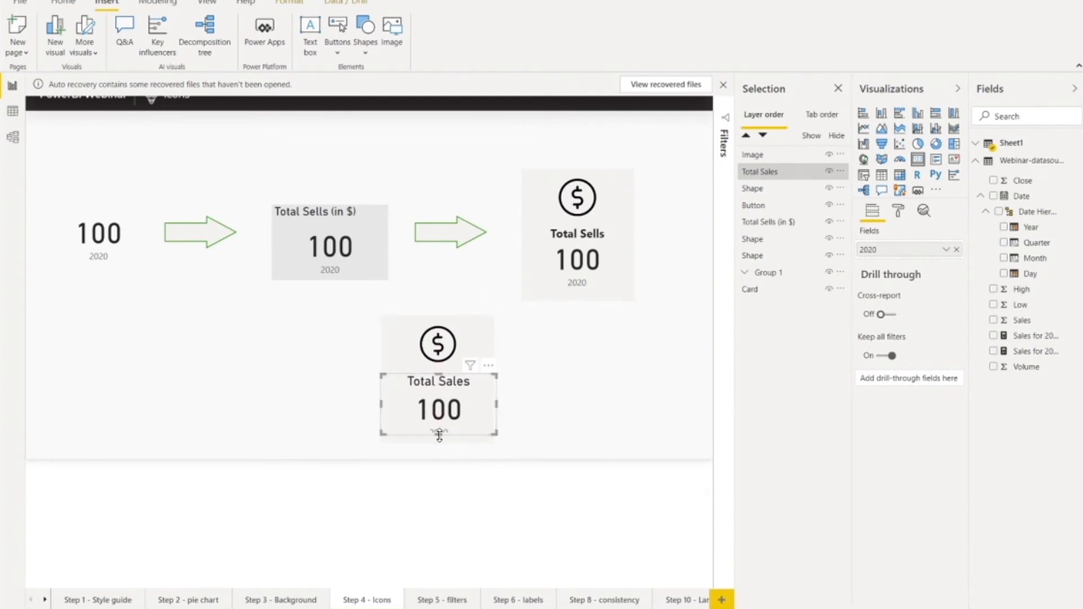
pyautogui.moveTo(442, 443); pyautogui.dragTo(442, 448)
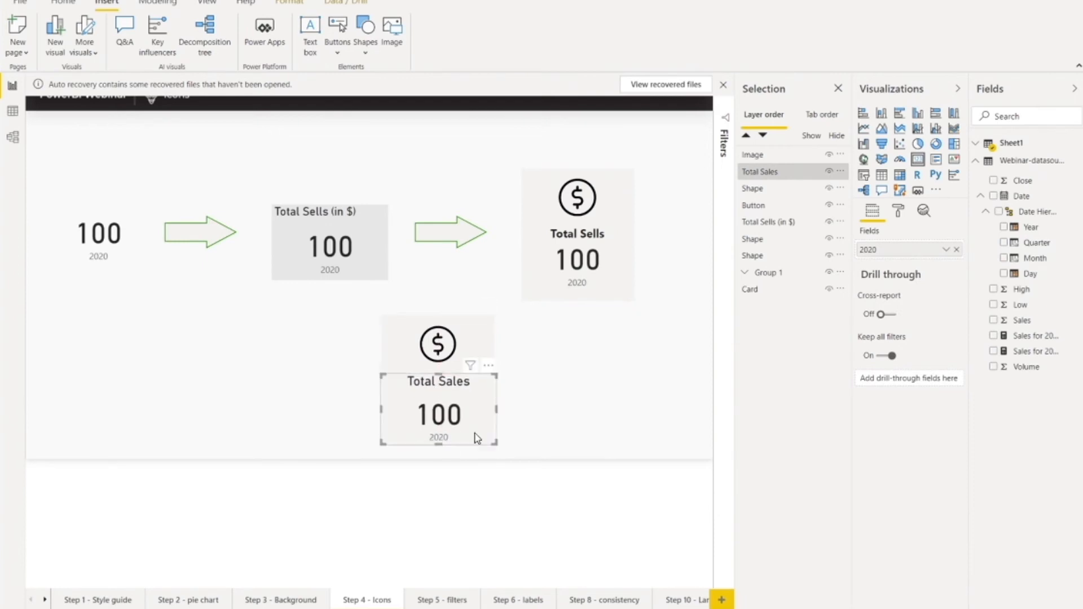
pyautogui.click(654, 458)
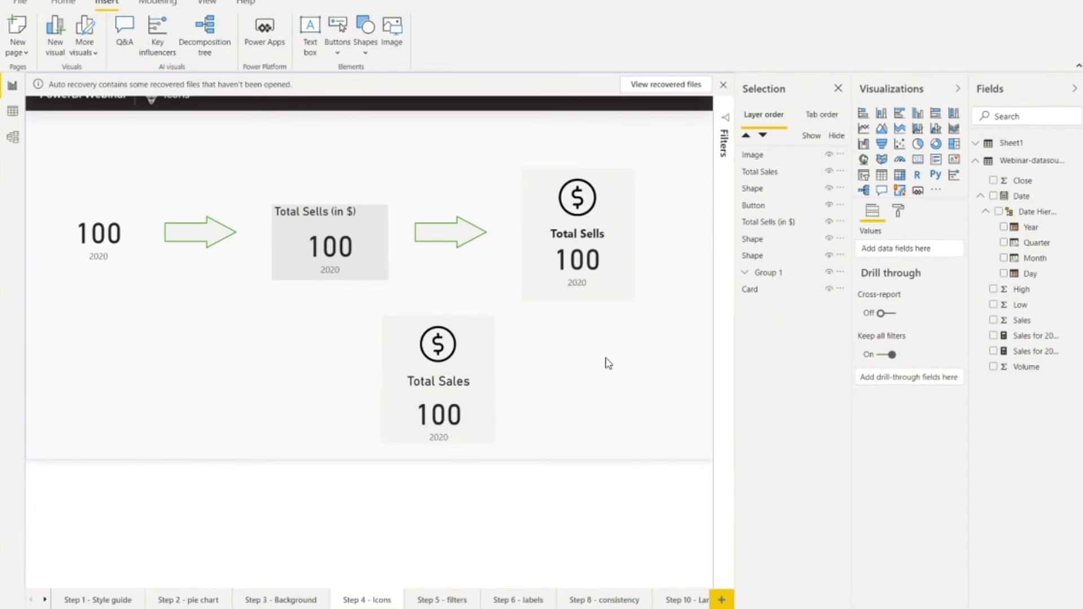
# Step: Move the number card slightly down within the grouped Total Sells example
pyautogui.click(576, 236)
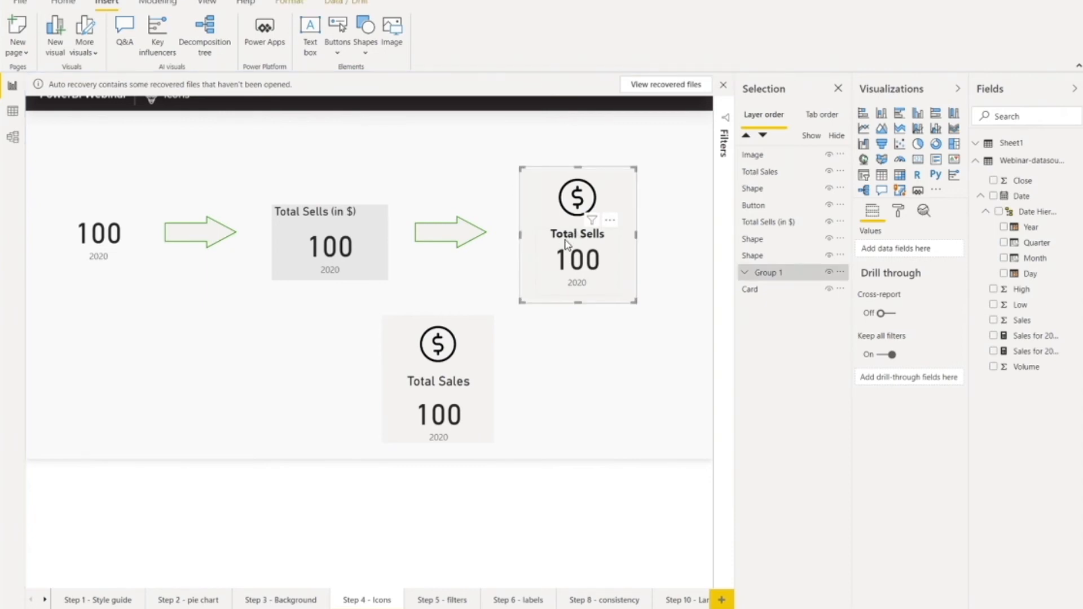
pyautogui.click(570, 241)
pyautogui.moveTo(576, 228); pyautogui.dragTo(580, 247)
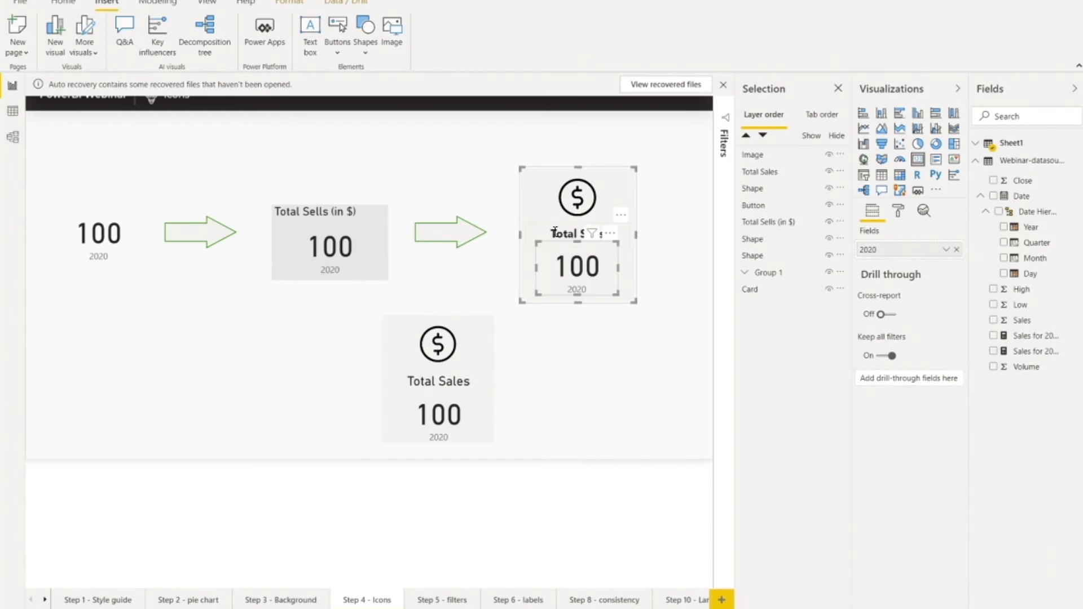
# Step: Move the Total Sells title out of the example card to beside the Total Sales card, and bring it to the front
pyautogui.click(531, 214)
pyautogui.click(652, 238)
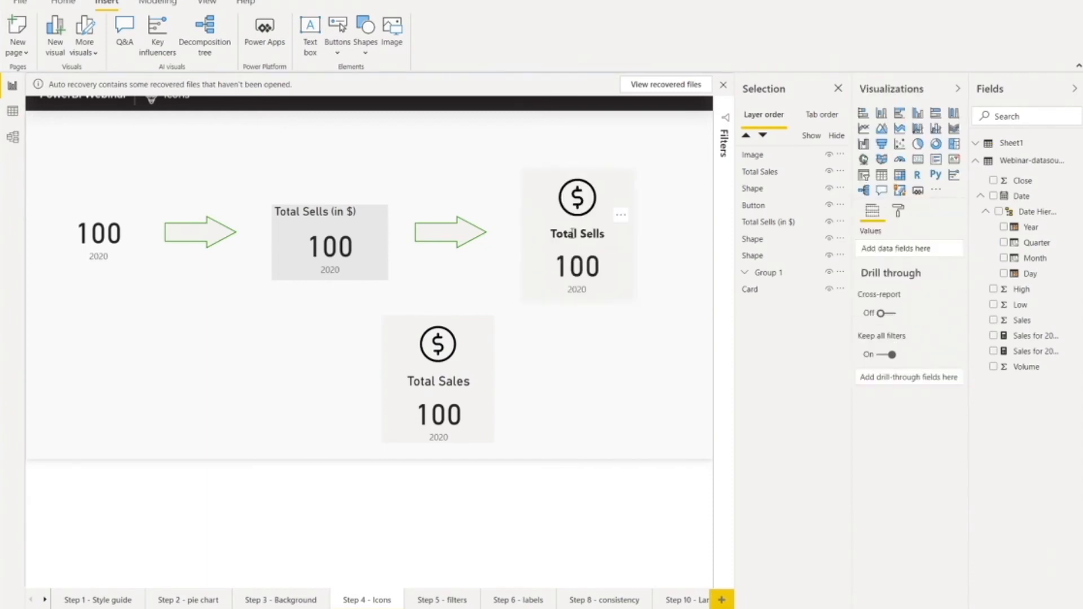
pyautogui.doubleClick(573, 233)
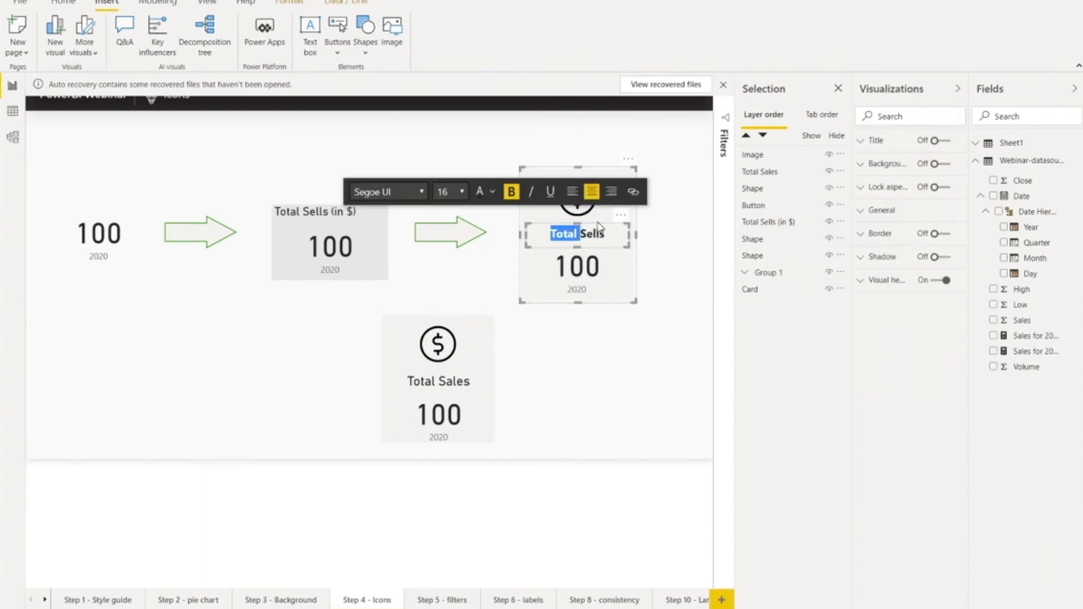
pyautogui.moveTo(599, 228); pyautogui.dragTo(499, 393)
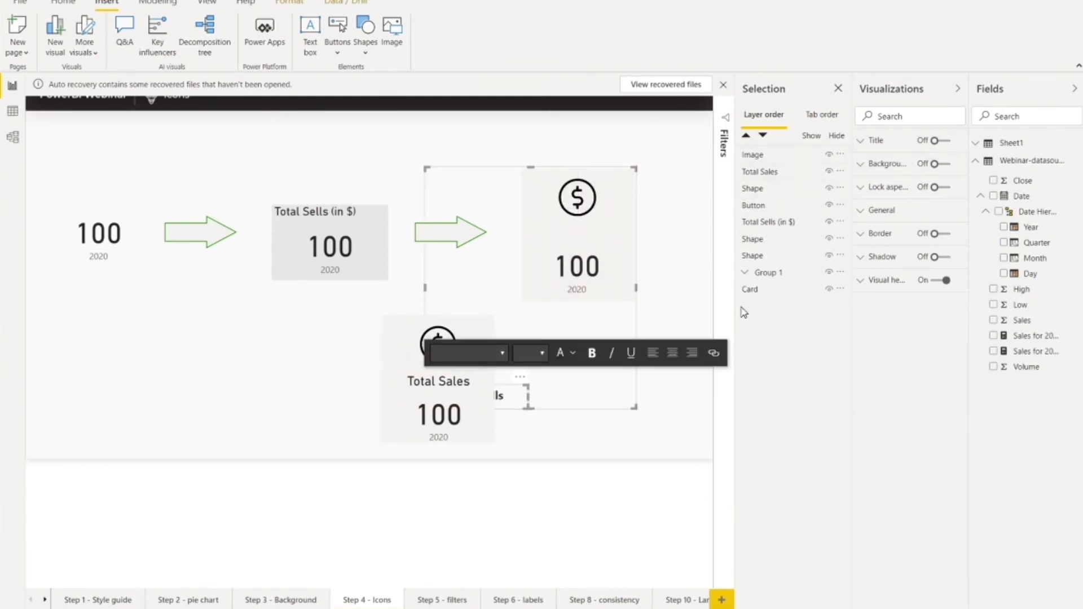
pyautogui.click(745, 273)
pyautogui.moveTo(772, 310); pyautogui.dragTo(763, 158)
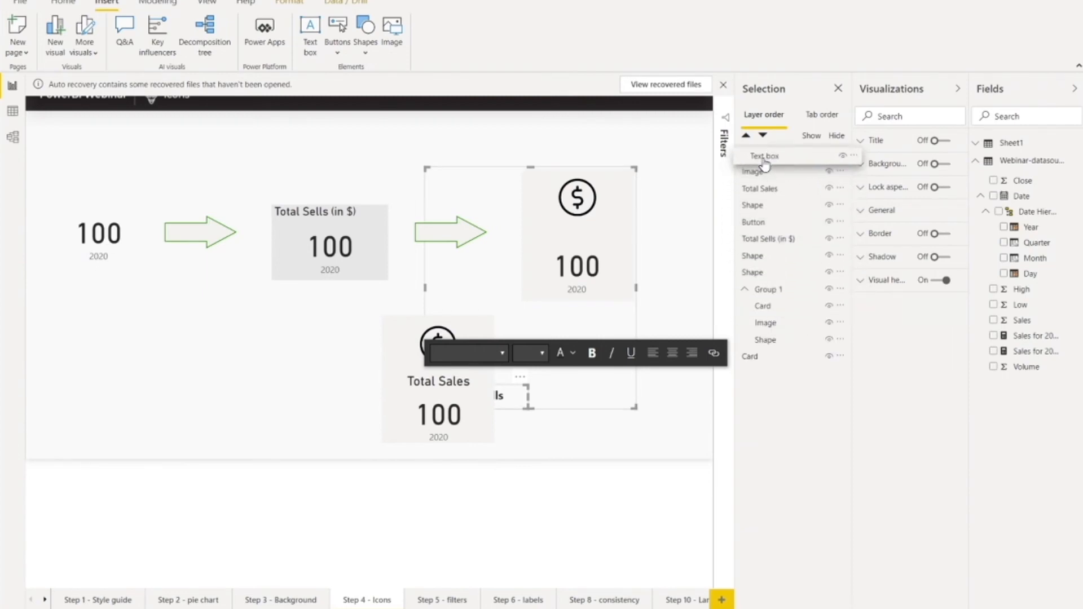
pyautogui.click(604, 431)
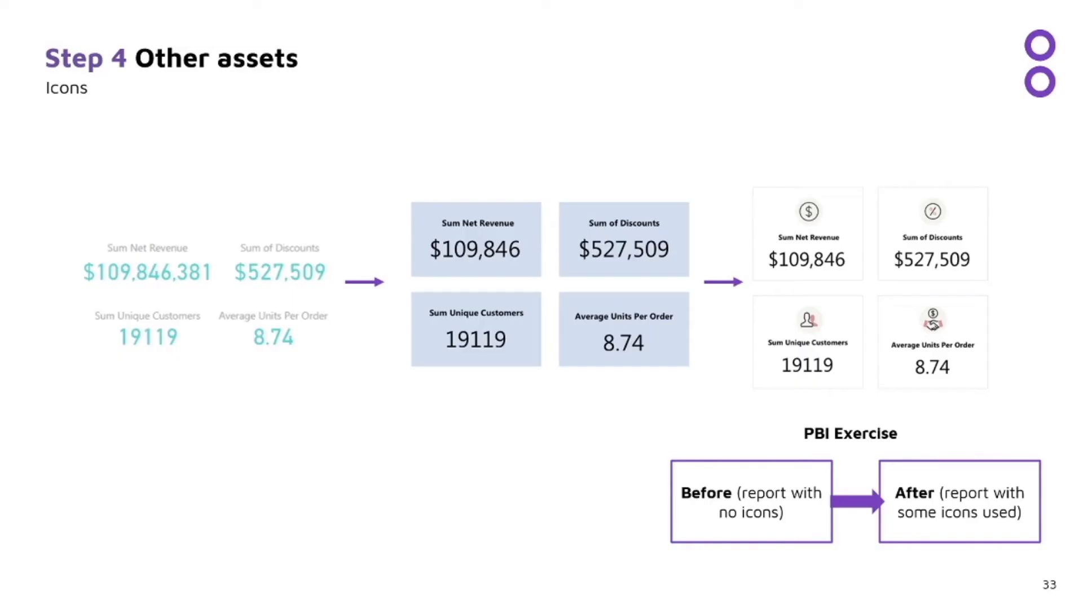
pyautogui.click(489, 357)
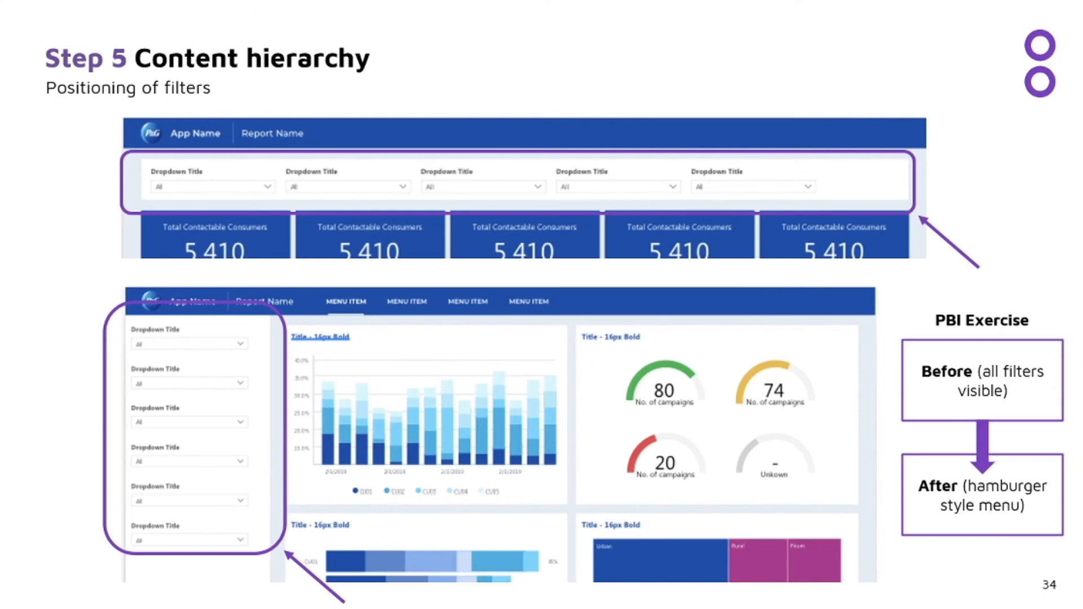
# Step: Switch to Power BI's FILTERS NEW page and test opening and closing the slicer panel with its filter and back icons
pyautogui.hotkey('alt', 'Tab')
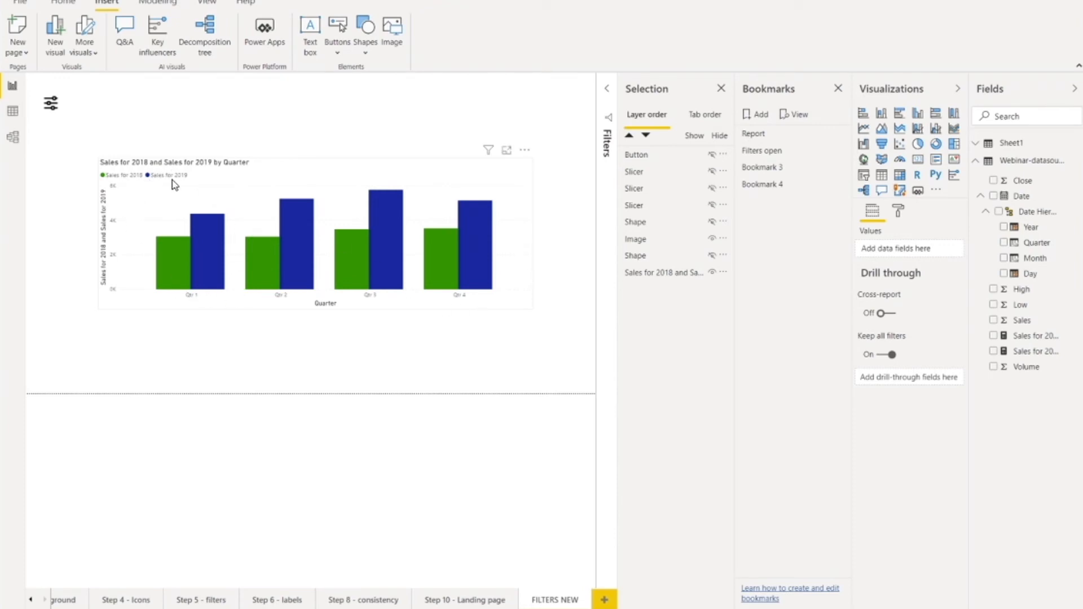
pyautogui.keyDown('ctrl'); pyautogui.click(50, 109); pyautogui.keyUp('ctrl')
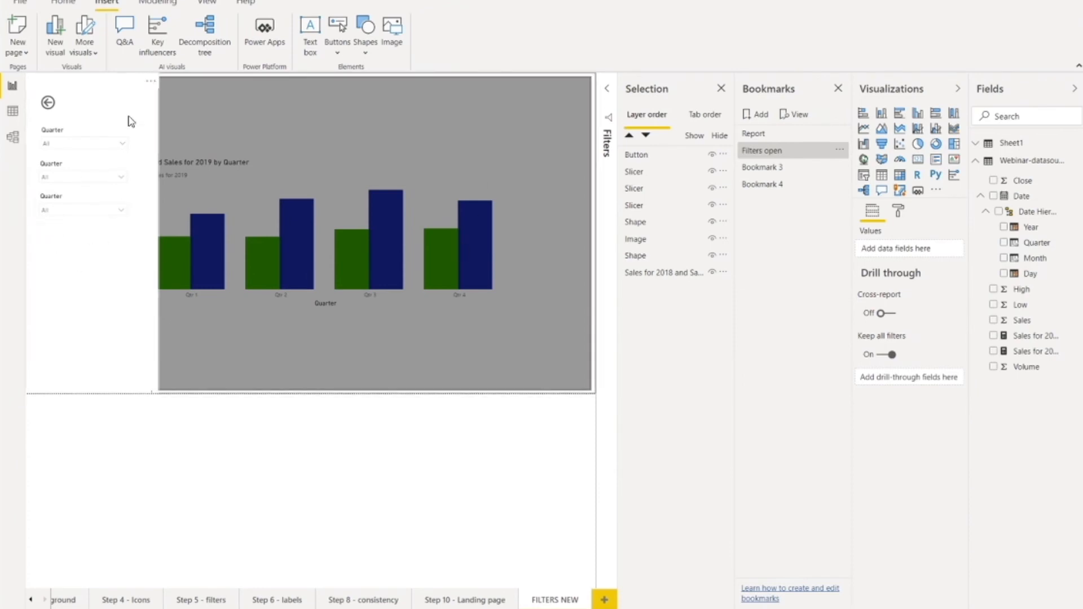
pyautogui.keyDown('ctrl'); pyautogui.click(48, 105); pyautogui.keyUp('ctrl')
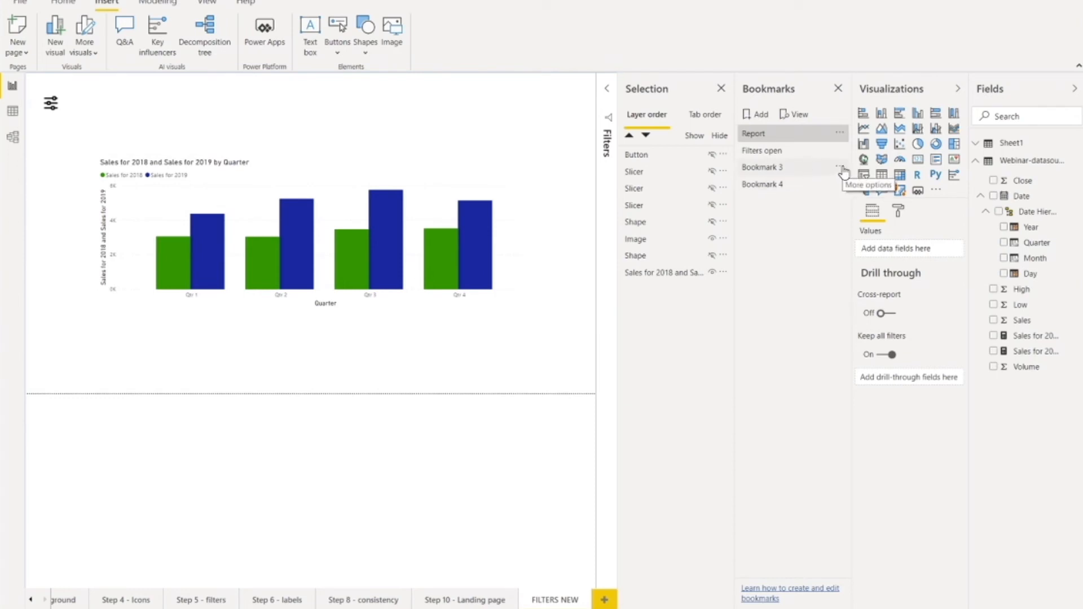
# Step: Delete the Bookmark 3 and Bookmark 4 bookmarks, leaving Report and Filters open
pyautogui.click(840, 167)
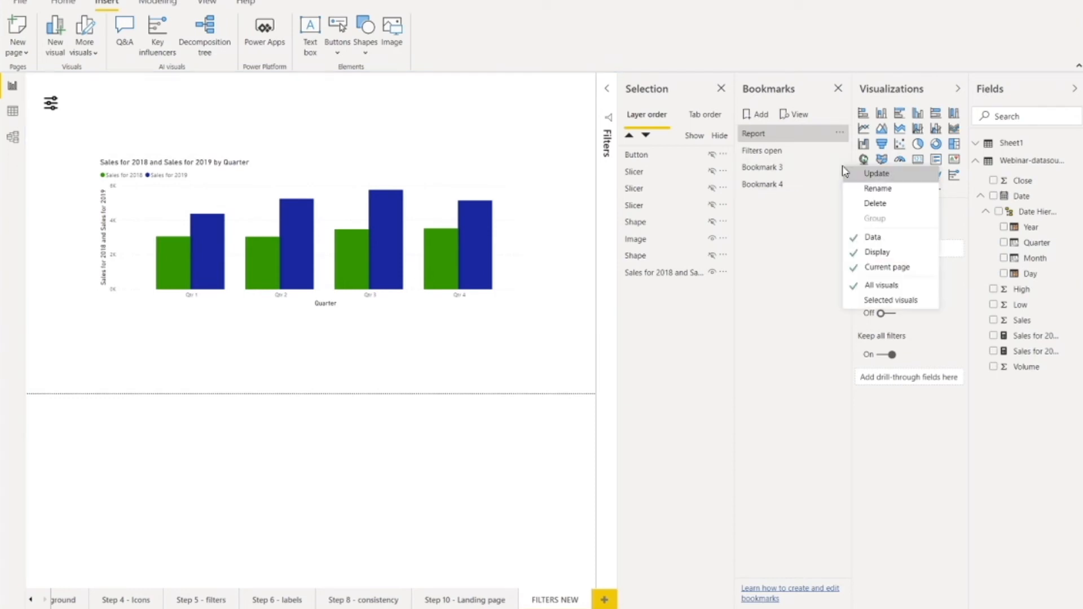
pyautogui.click(881, 204)
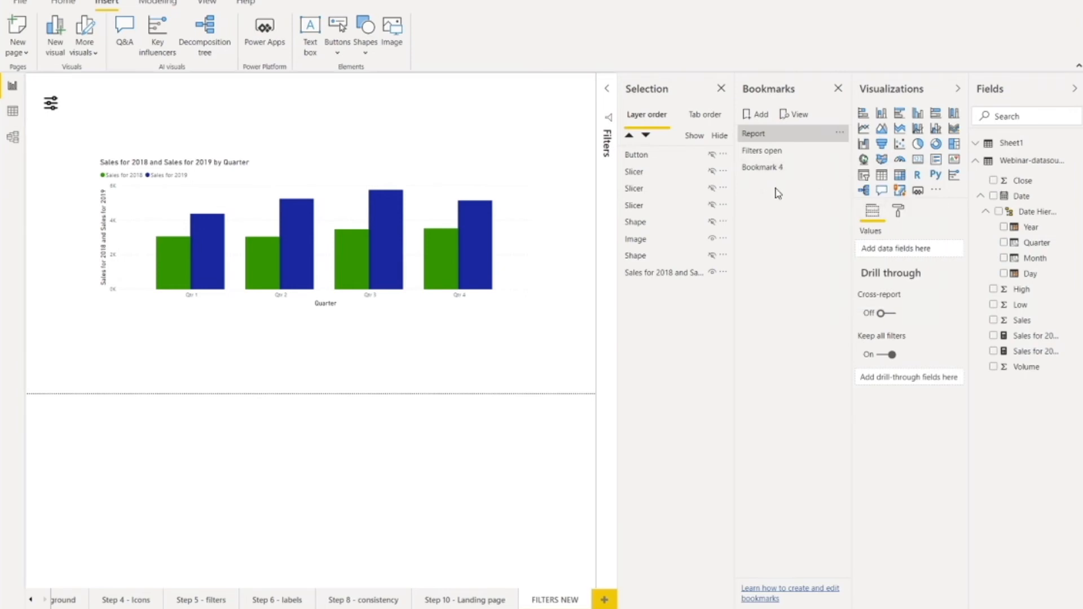
pyautogui.click(844, 171)
pyautogui.click(840, 167)
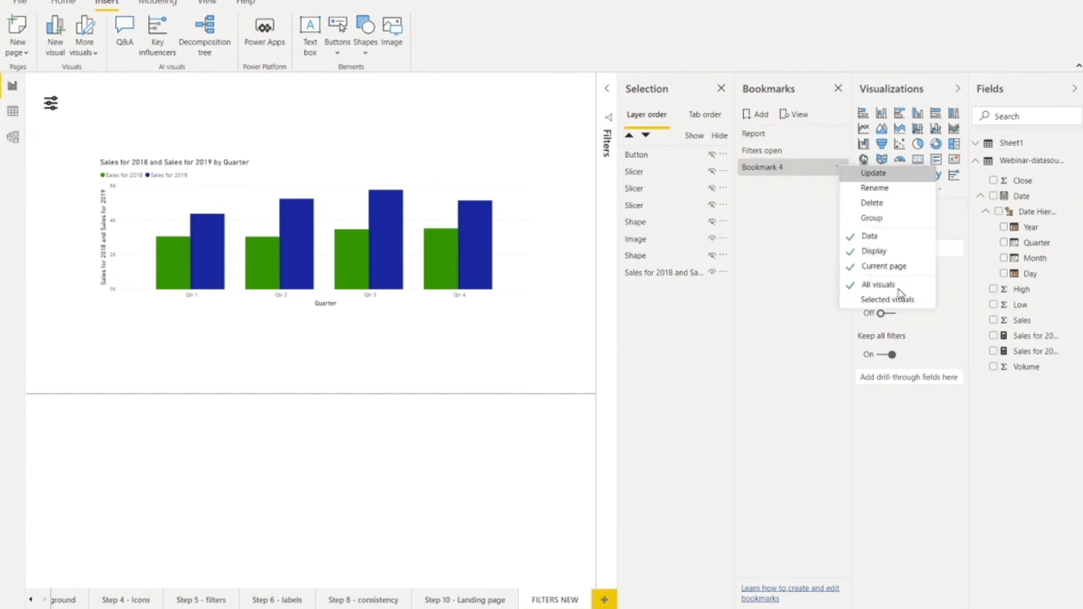
pyautogui.click(881, 204)
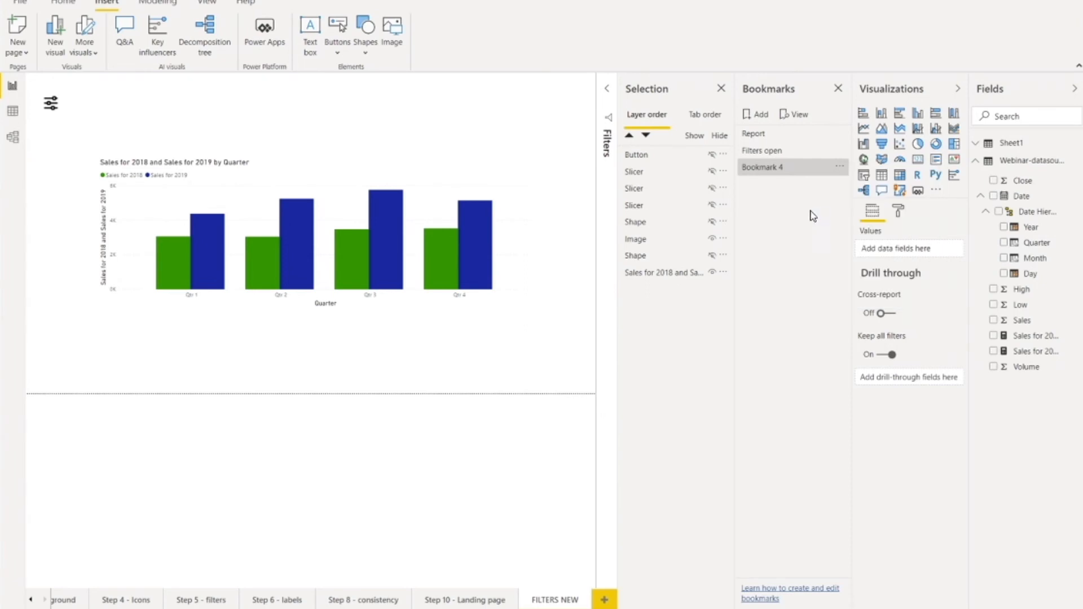
# Step: Insert an oval shape, shrink it to a small circle and place it above the chart near the page's upper-right corner
pyautogui.click(205, 4)
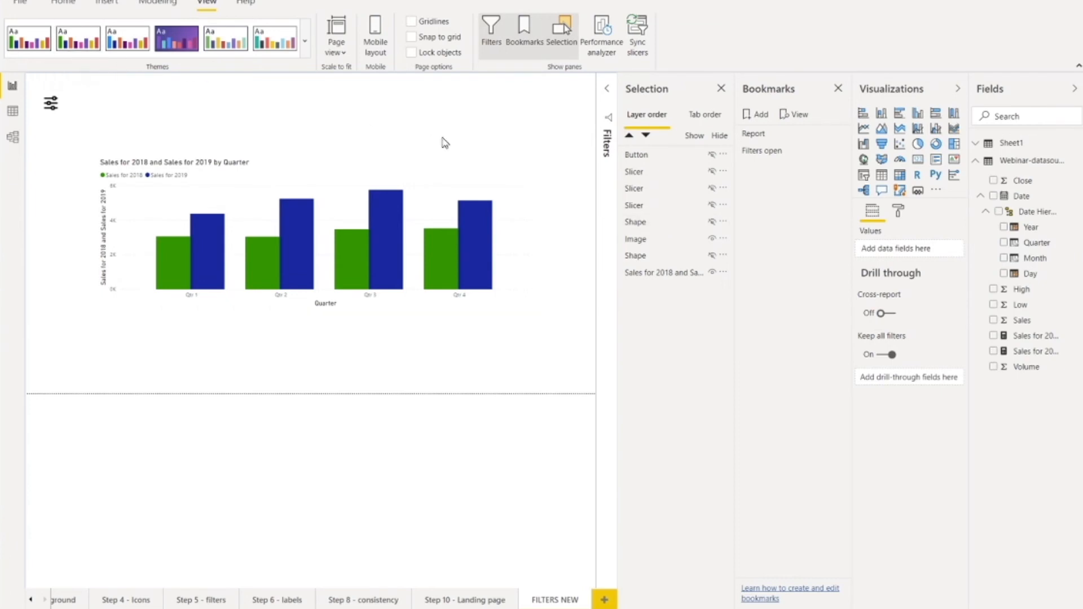
pyautogui.click(107, 2)
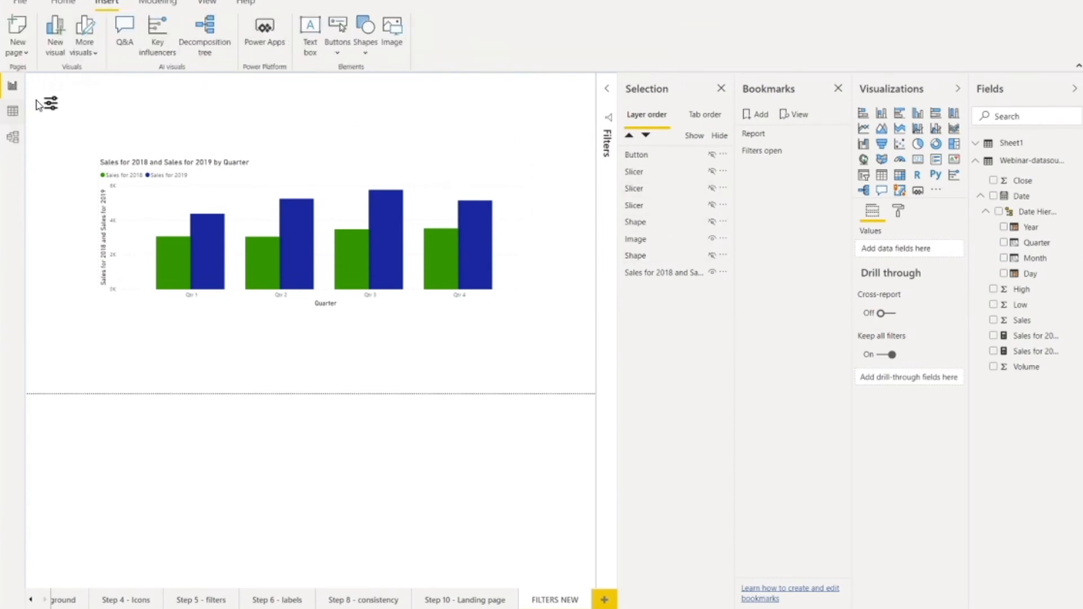
pyautogui.click(370, 43)
pyautogui.click(375, 93)
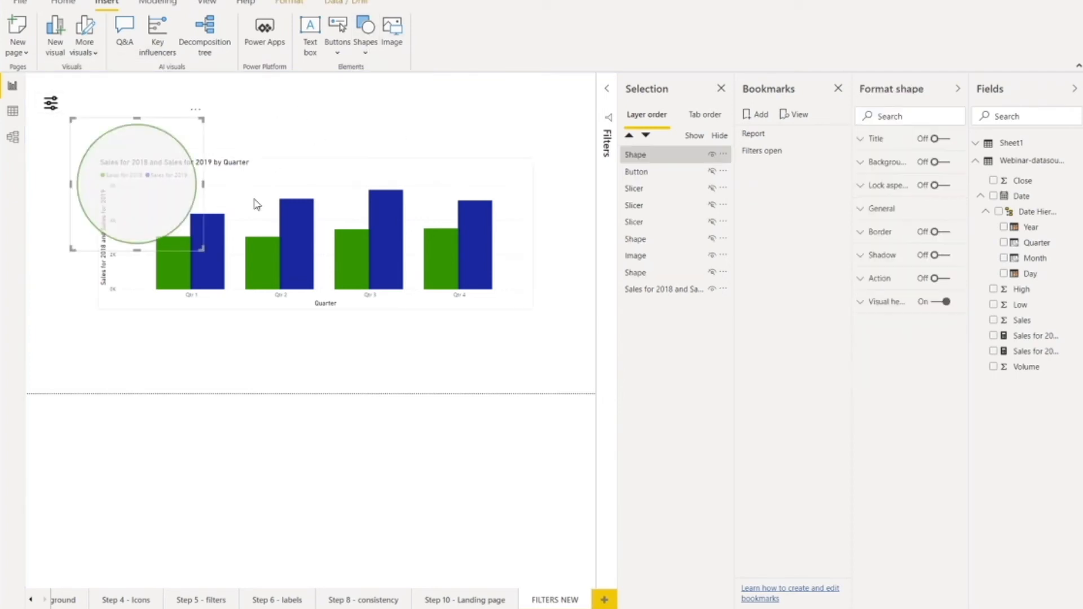
pyautogui.moveTo(72, 119); pyautogui.dragTo(547, 122)
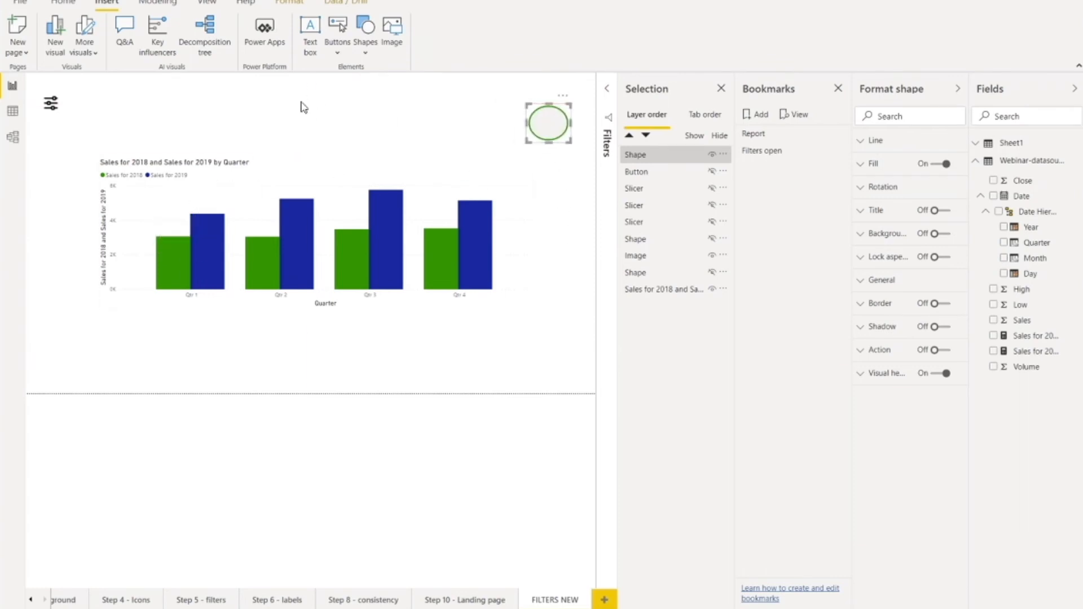
pyautogui.click(370, 46)
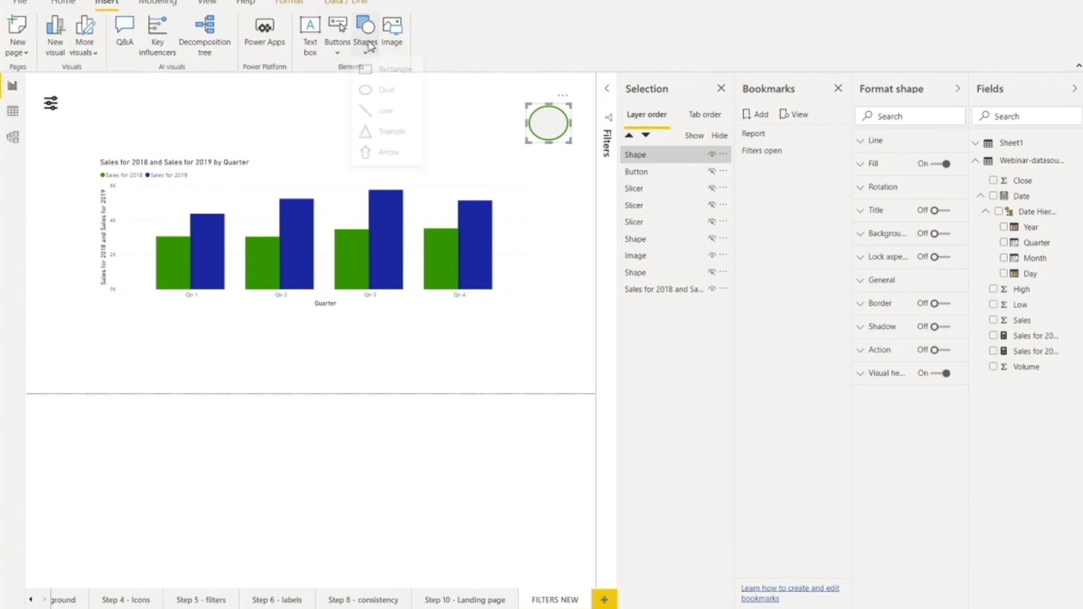
pyautogui.click(383, 70)
pyautogui.moveTo(142, 175); pyautogui.dragTo(452, 217)
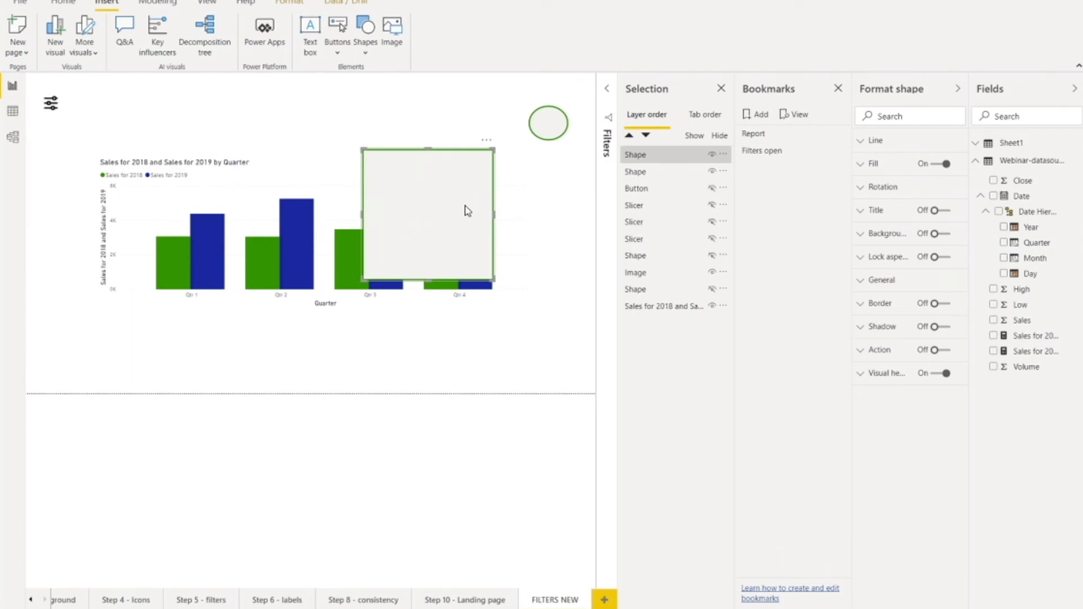
pyautogui.press('Delete')
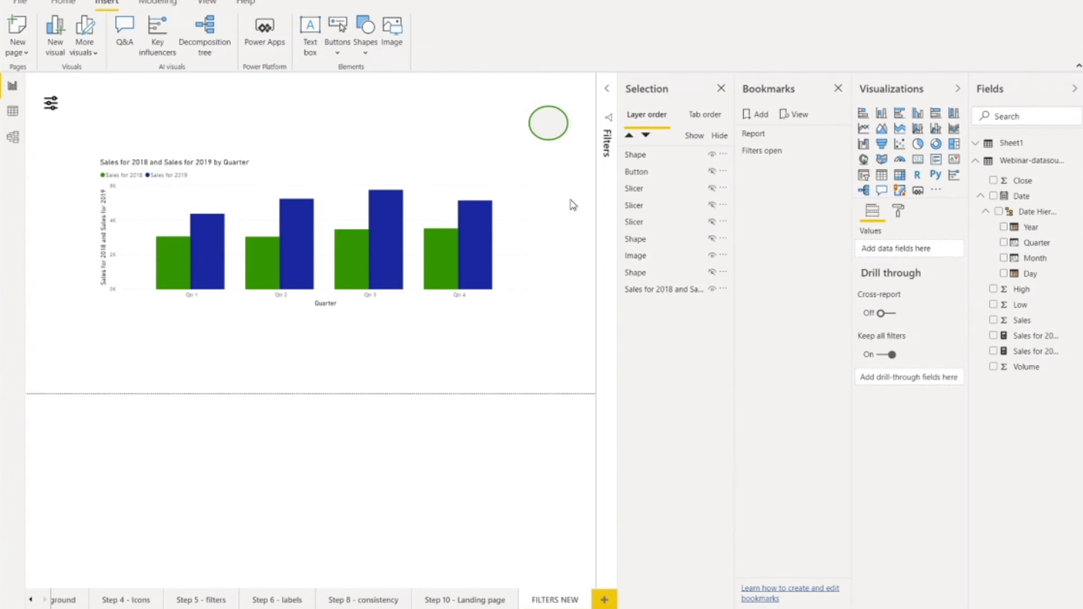
# Step: Add a bookmark capturing the closed-filter state with only the new circle above the chart
pyautogui.click(748, 114)
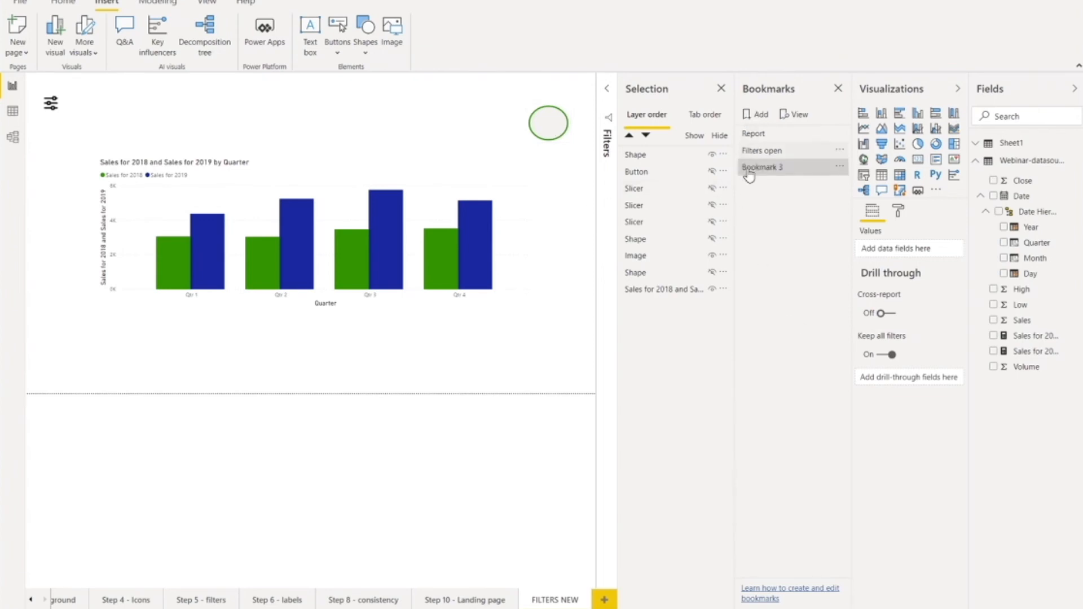
pyautogui.click(792, 173)
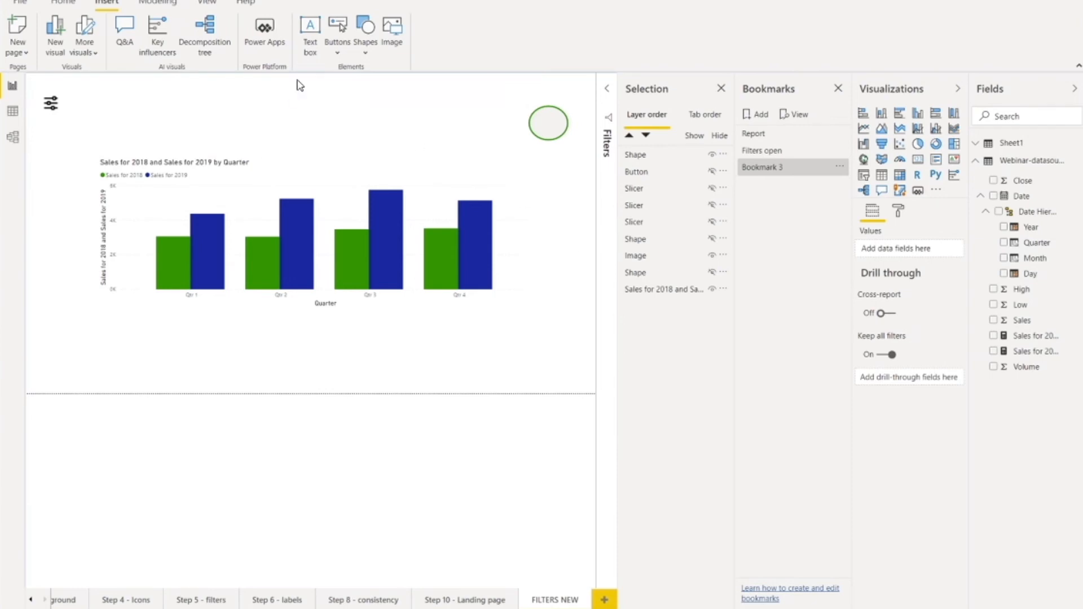
# Step: Insert a rectangle shape and place it below the circle, over the right end of the chart, as the filter panel
pyautogui.click(367, 28)
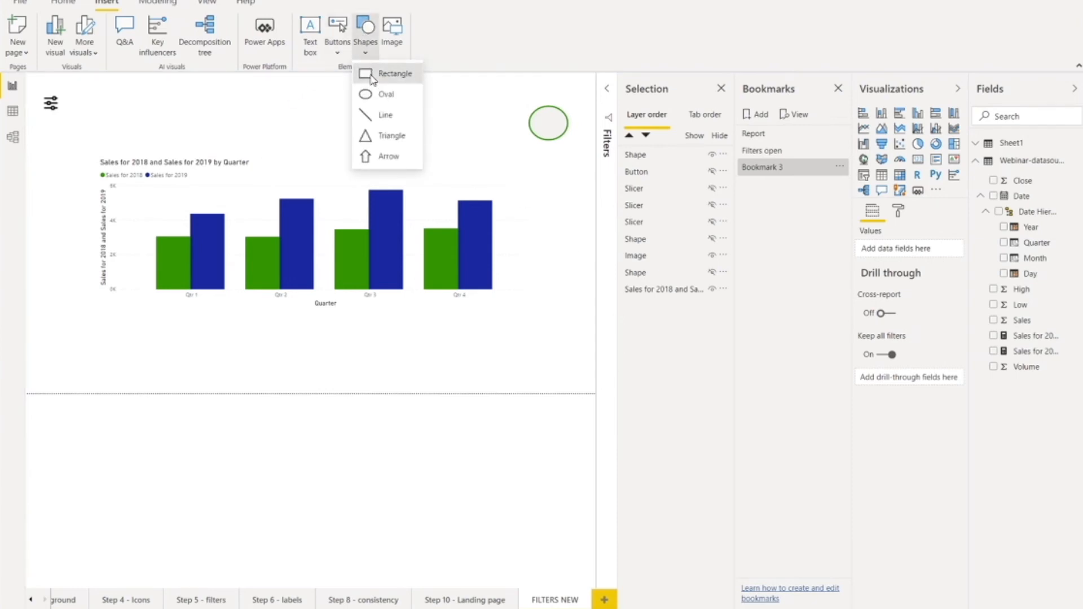
pyautogui.click(373, 81)
pyautogui.moveTo(169, 162); pyautogui.dragTo(507, 238)
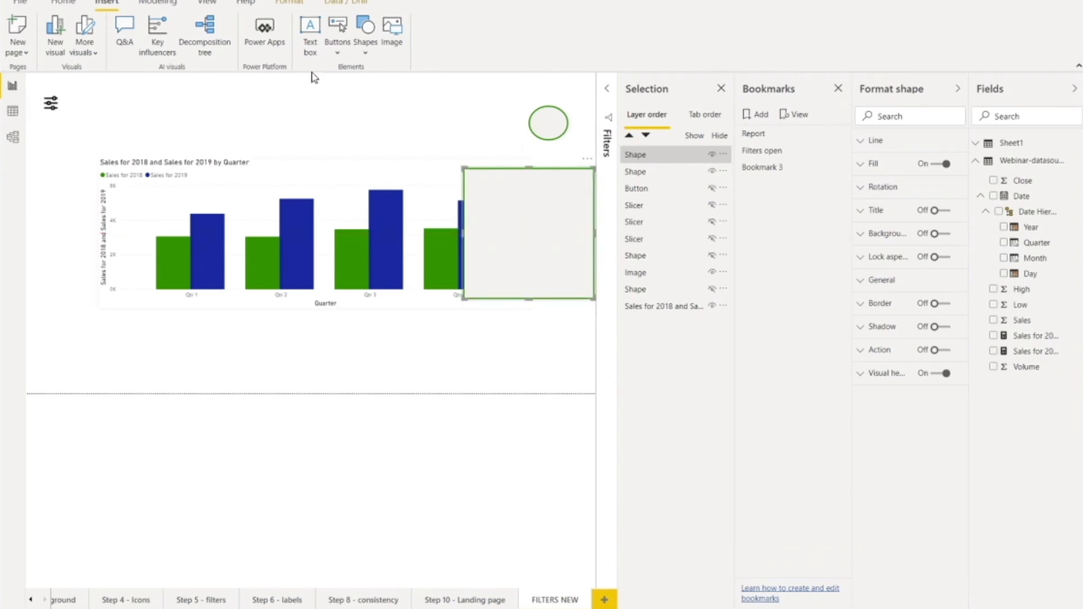
# Step: Add a "Filter panel" text box in the rectangle's upper-left corner, shrink it to fit and set its font size to 16
pyautogui.click(311, 32)
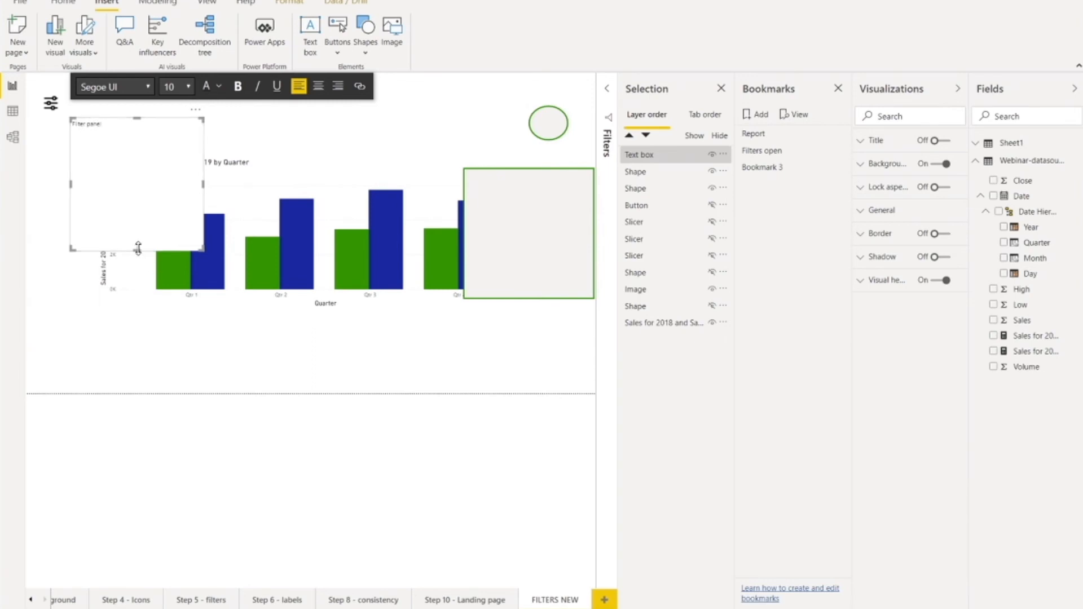
pyautogui.moveTo(137, 250); pyautogui.dragTo(128, 133)
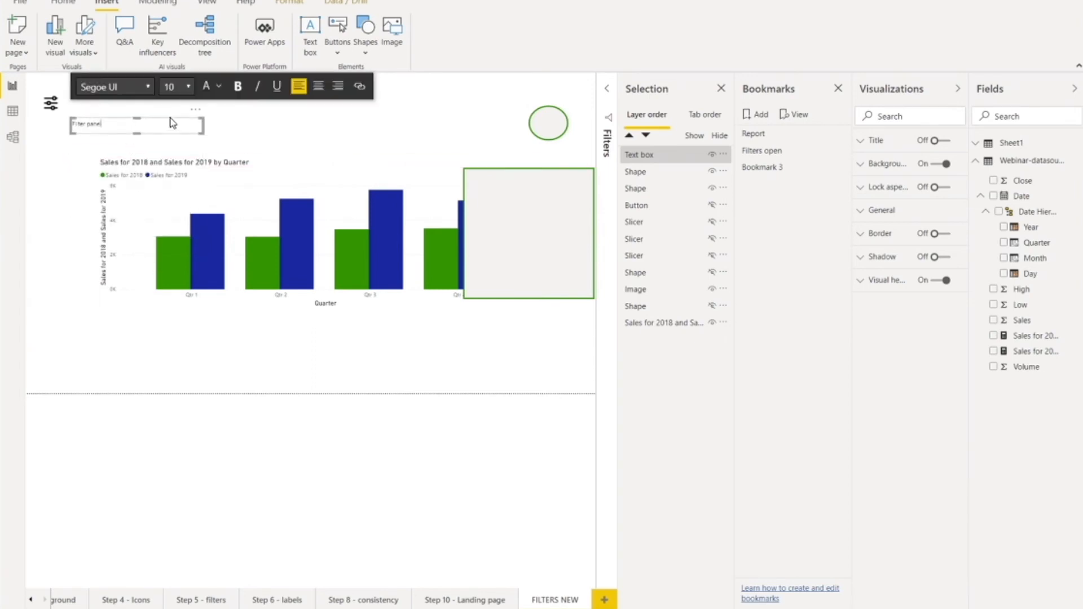
pyautogui.moveTo(193, 115); pyautogui.dragTo(479, 176)
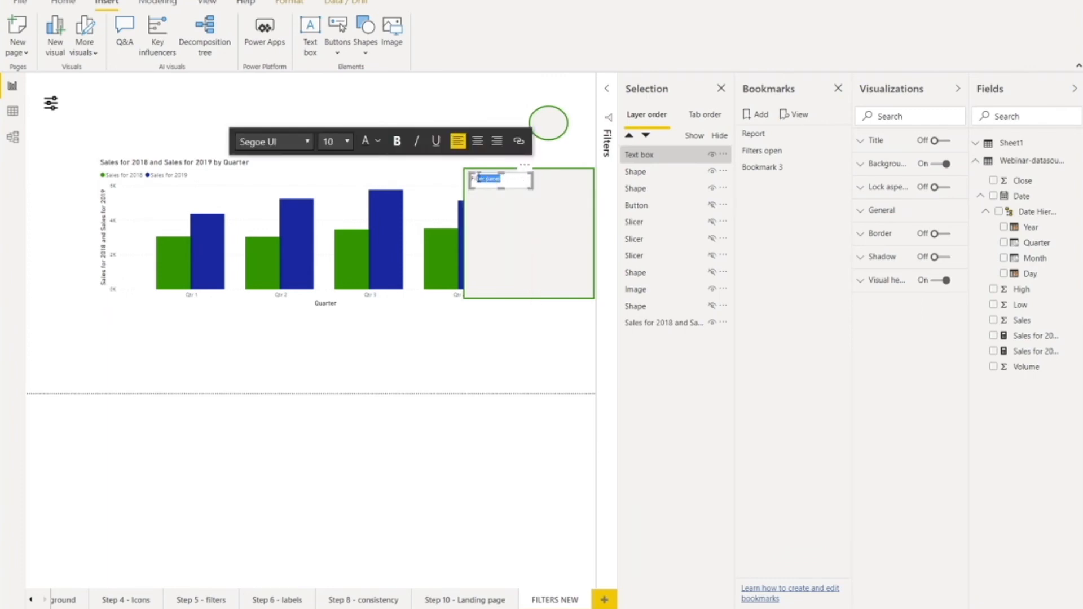
pyautogui.click(349, 146)
pyautogui.click(331, 249)
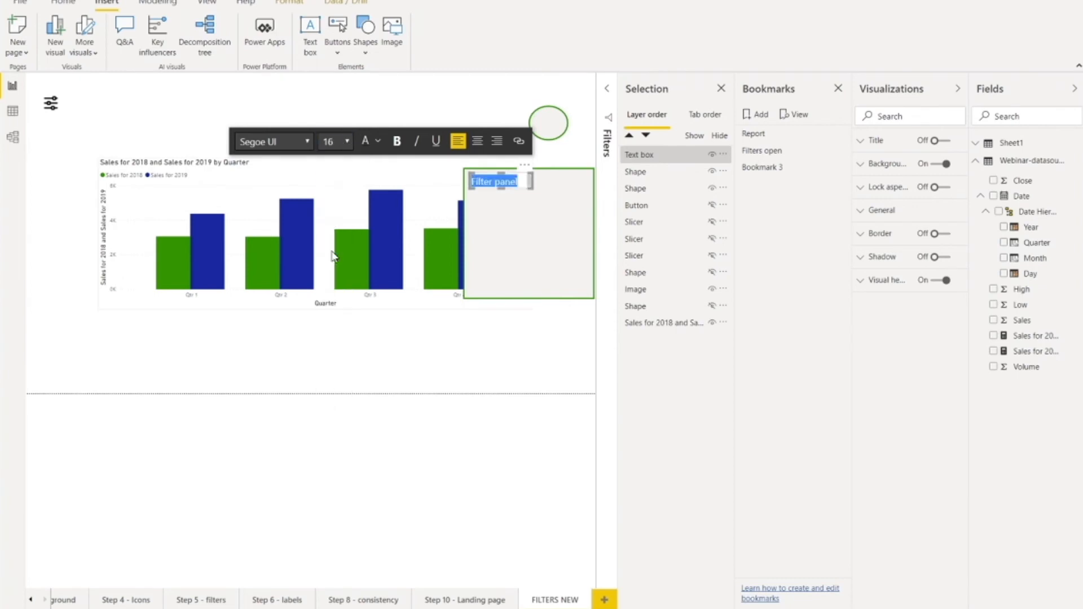
pyautogui.click(559, 243)
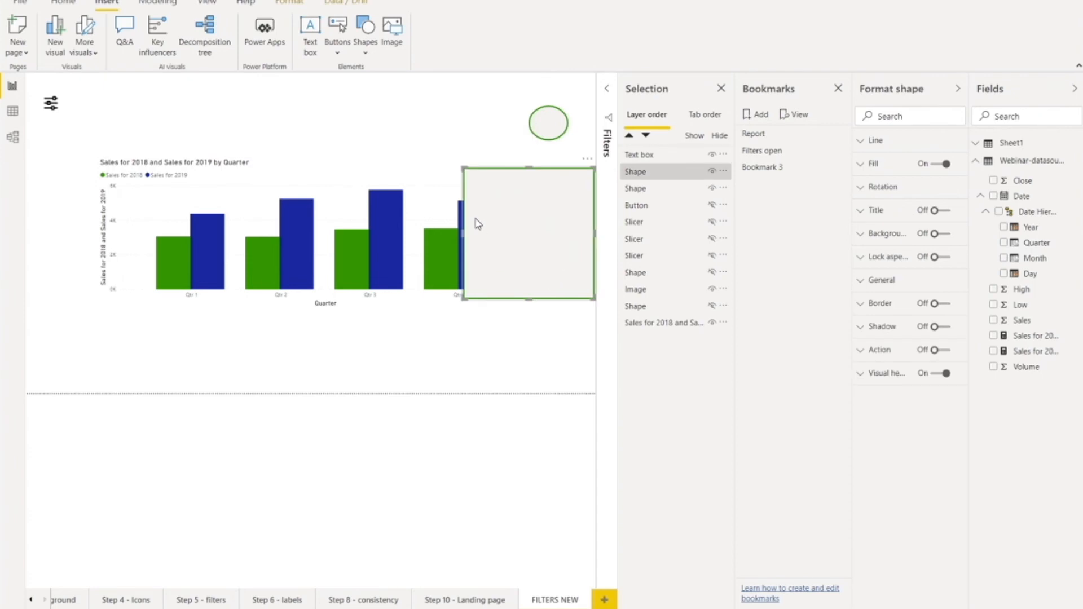
pyautogui.click(462, 363)
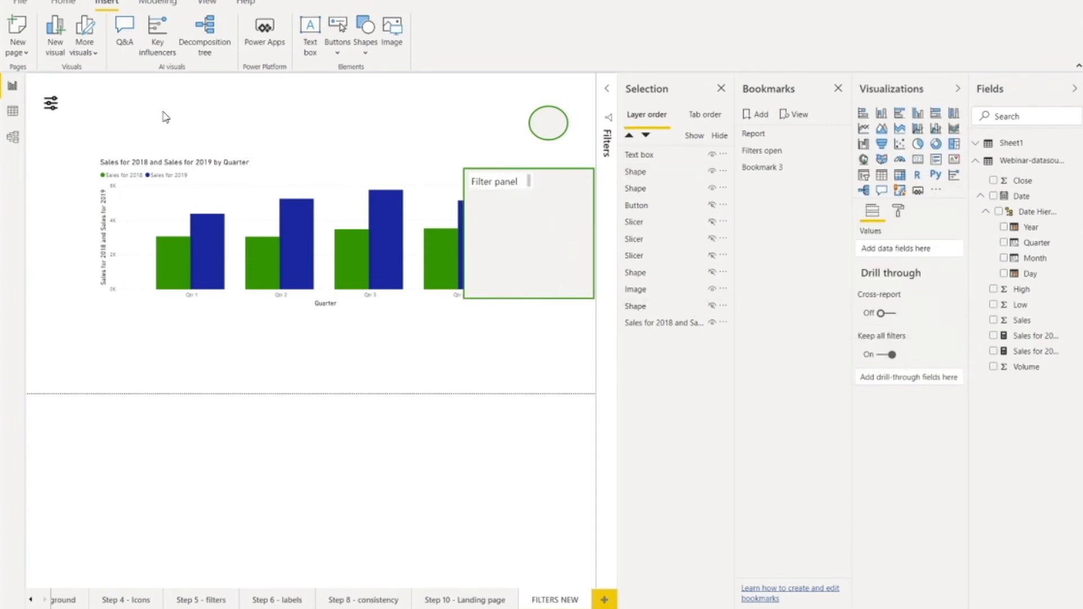
# Step: Insert a second, smaller oval and place it in the filter panel rectangle's upper-right corner
pyautogui.click(368, 34)
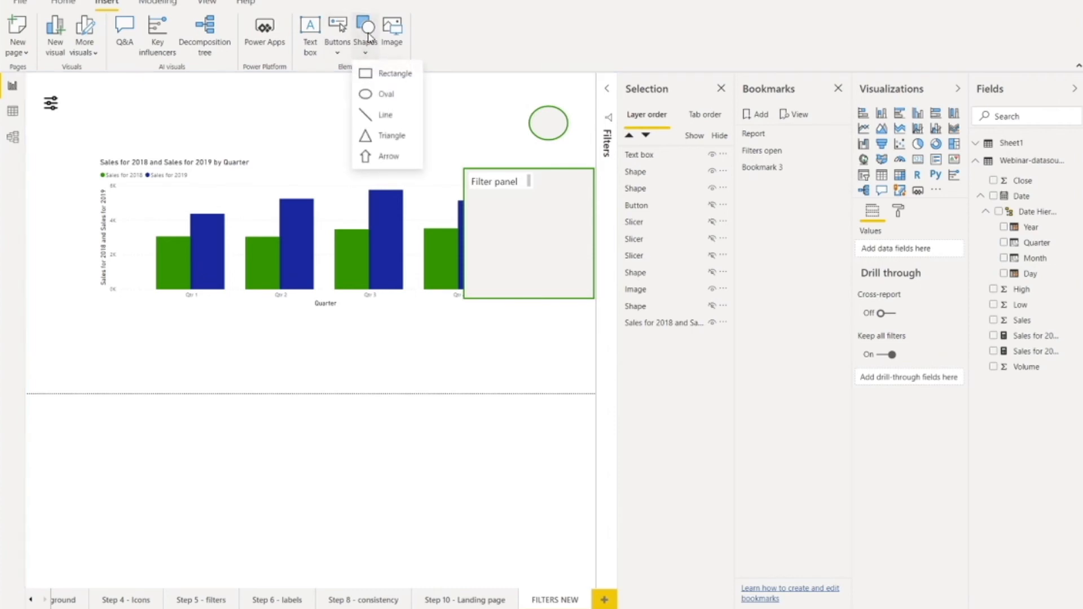
pyautogui.click(367, 94)
pyautogui.moveTo(72, 119); pyautogui.dragTo(585, 182)
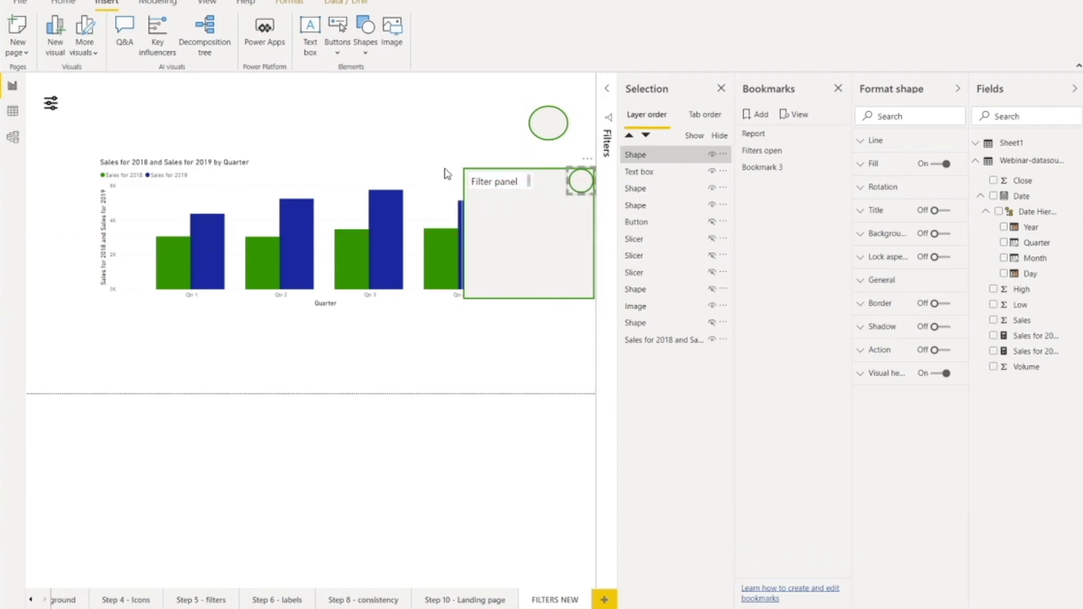
pyautogui.click(538, 342)
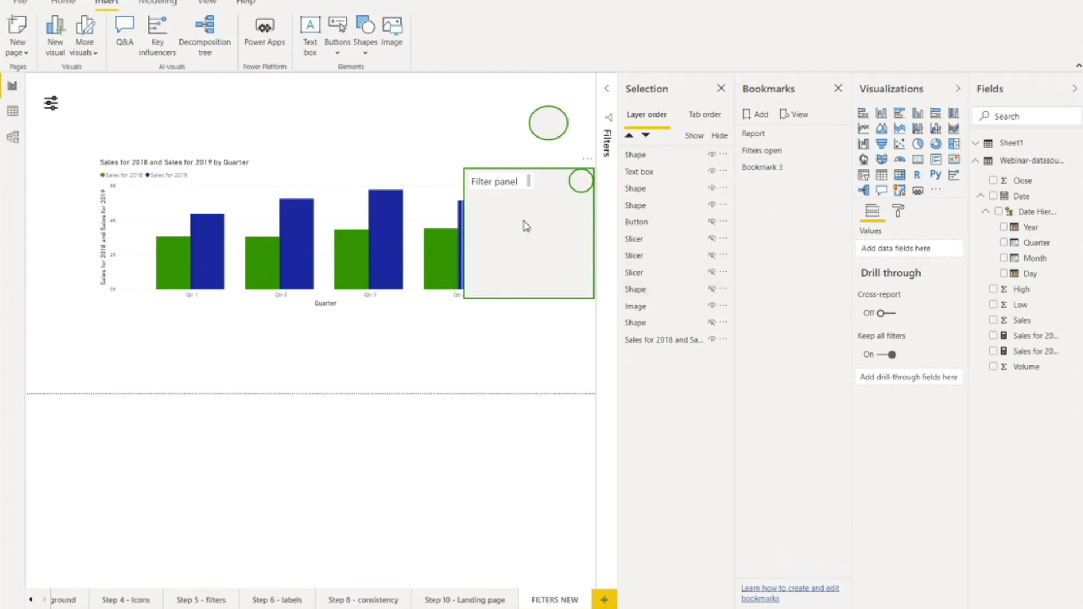
# Step: Add a bookmark of the open filter panel and set the large circle's action to Bookmark type, targeting Bookmark 4
pyautogui.click(750, 119)
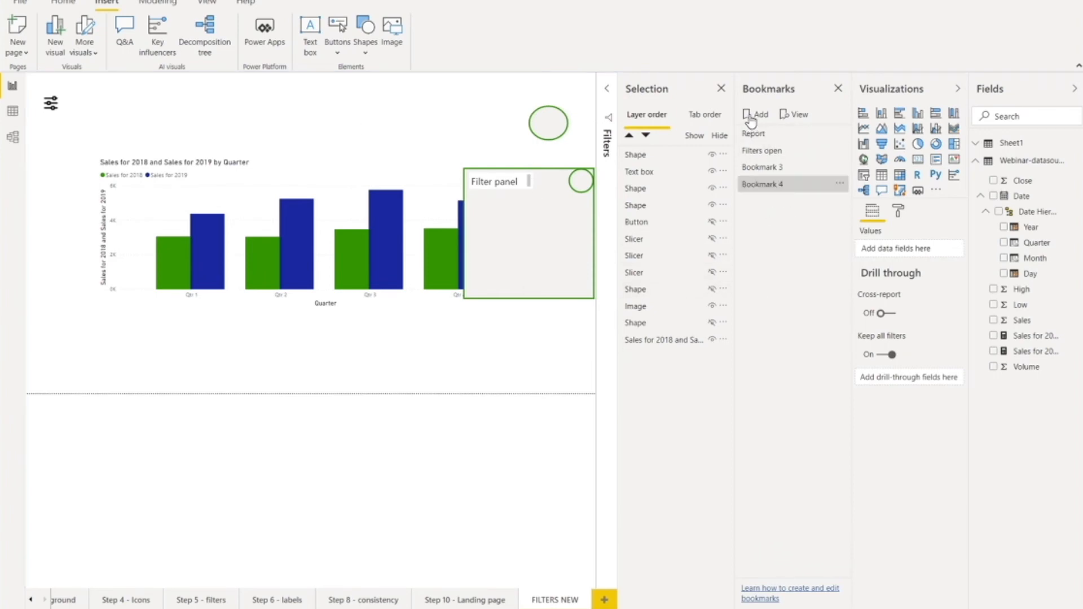
pyautogui.click(546, 127)
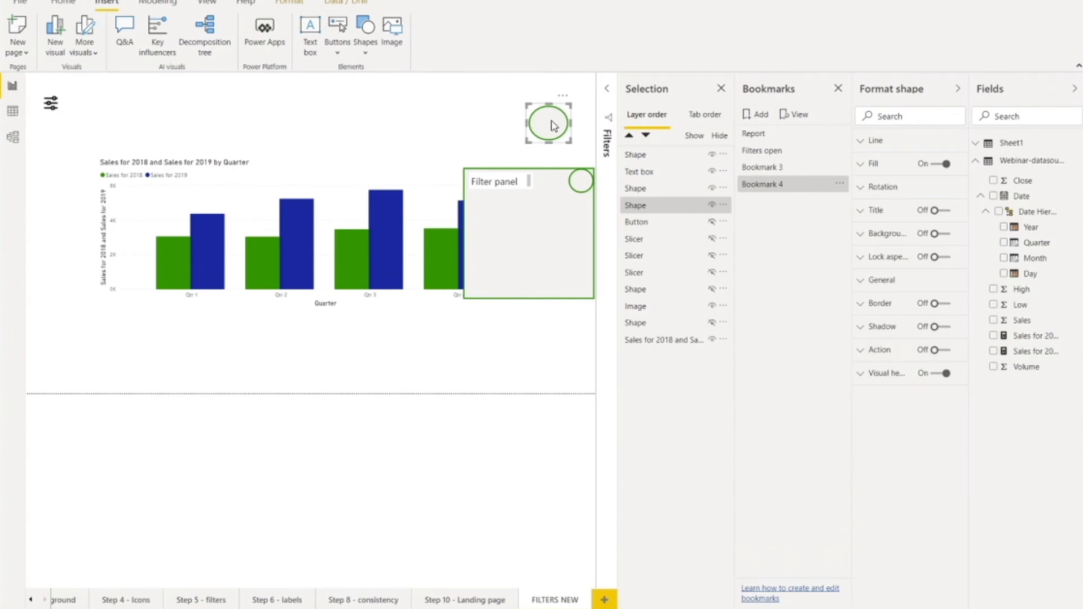
pyautogui.click(946, 350)
pyautogui.click(864, 350)
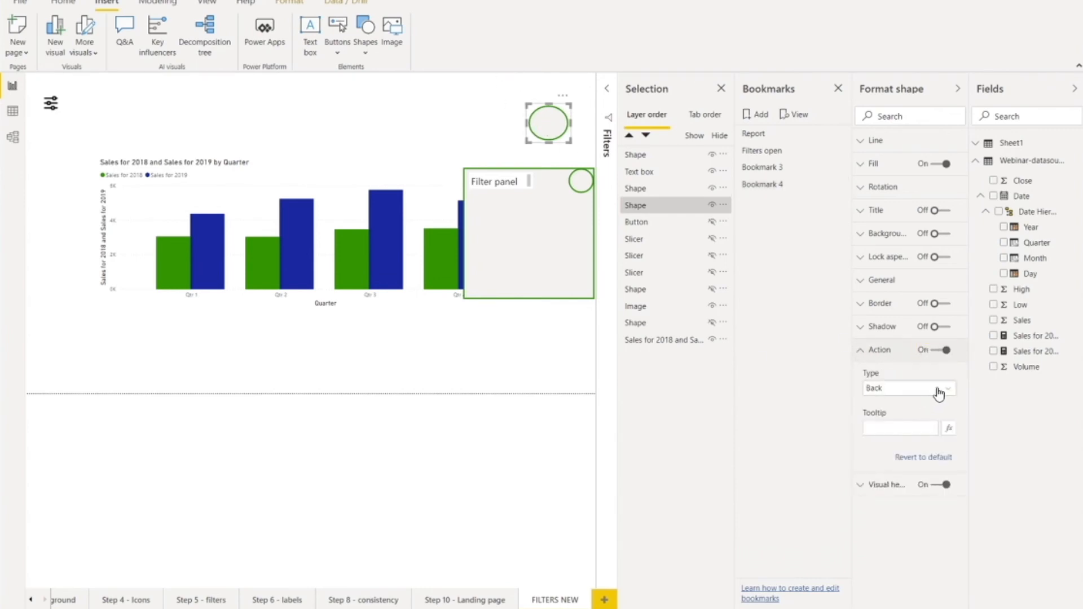
pyautogui.click(944, 389)
pyautogui.click(891, 416)
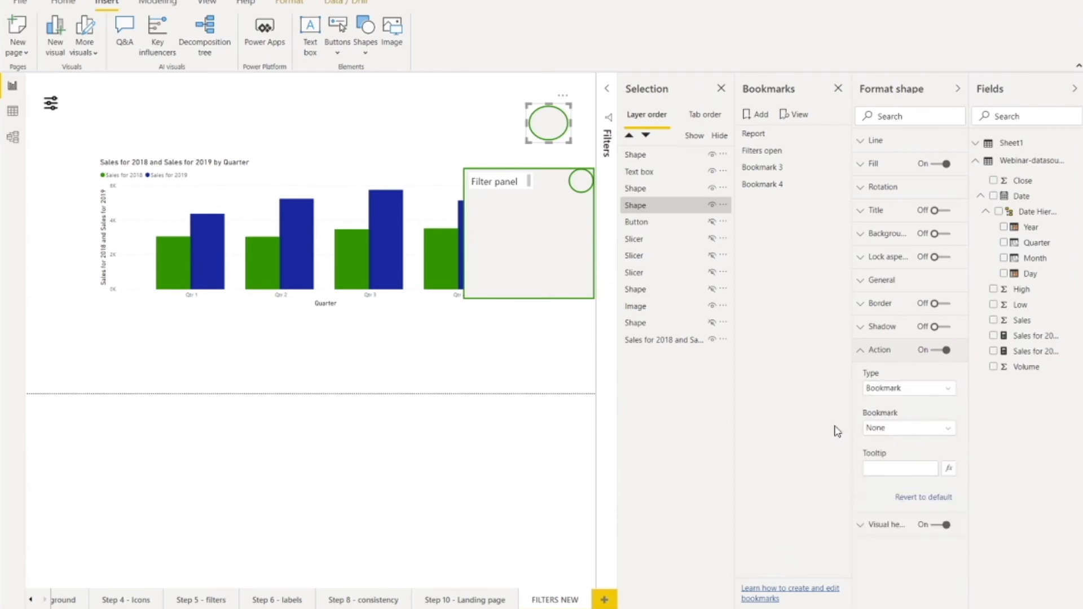
pyautogui.click(940, 431)
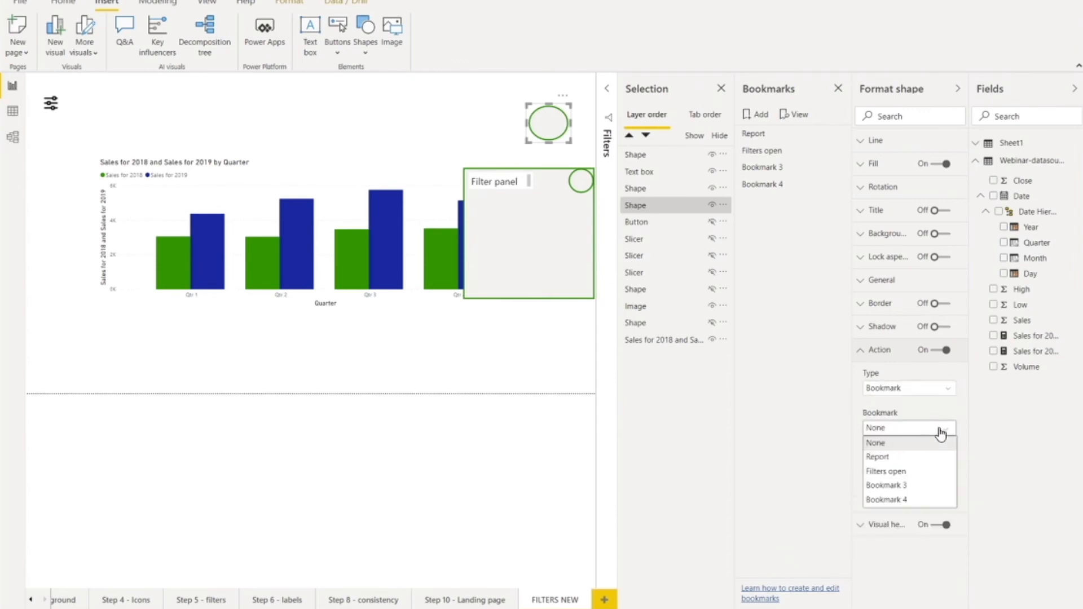
pyautogui.click(902, 502)
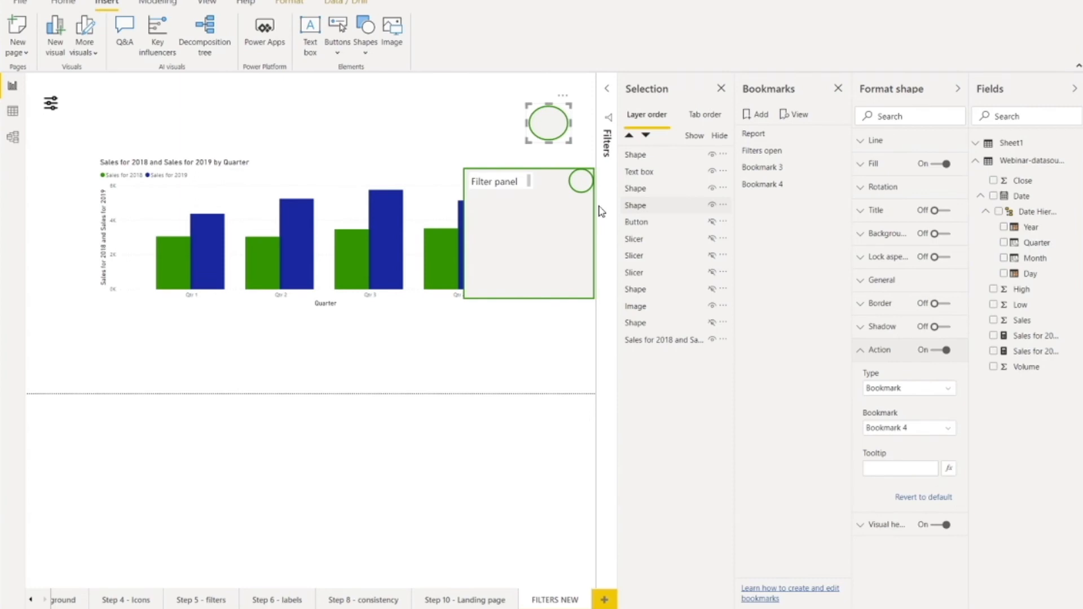
# Step: Turn on a Bookmark action targeting Bookmark 3 for the small circle in the filter panel, and test it
pyautogui.click(581, 184)
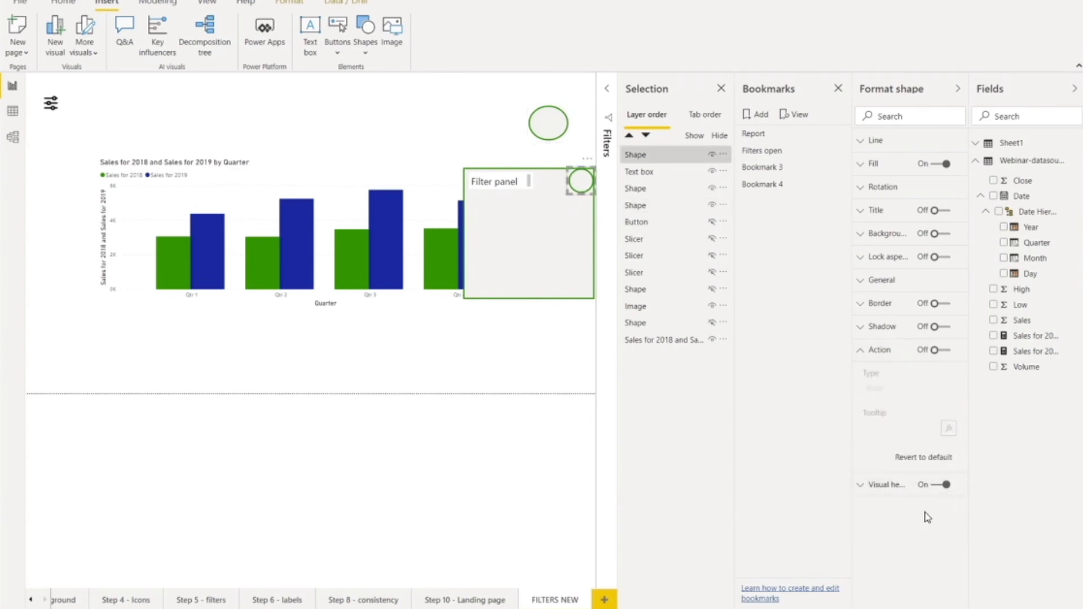
pyautogui.click(939, 350)
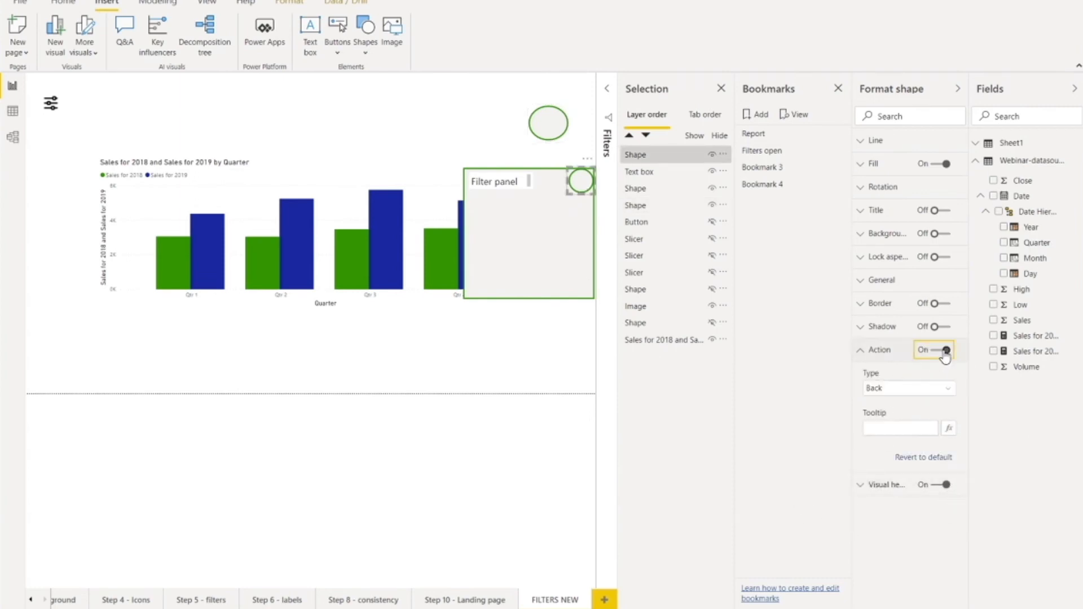
pyautogui.click(950, 393)
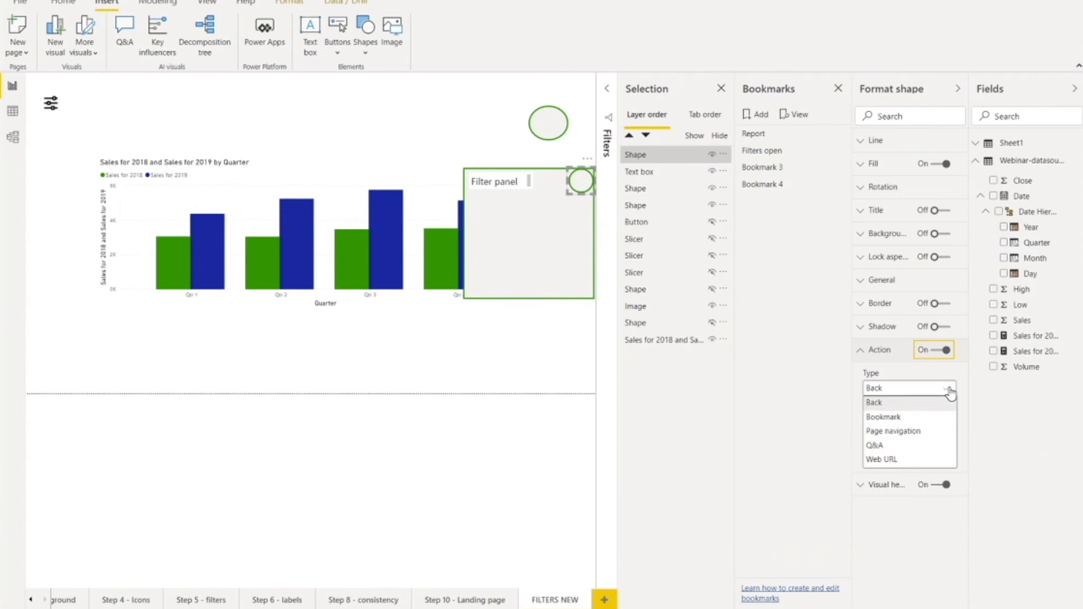
pyautogui.click(898, 420)
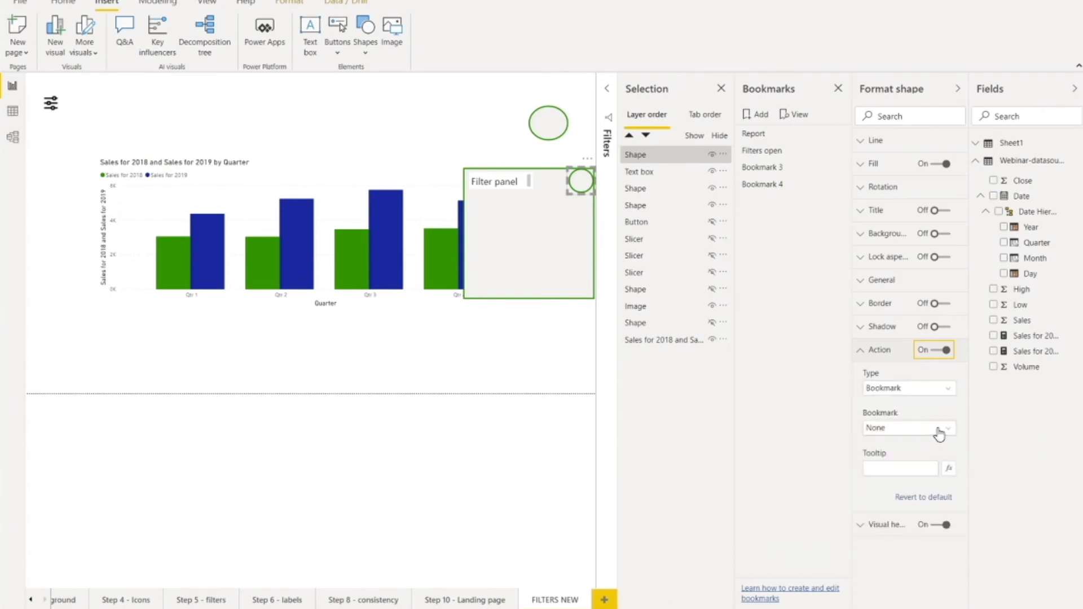
pyautogui.click(938, 430)
pyautogui.click(909, 486)
pyautogui.click(478, 444)
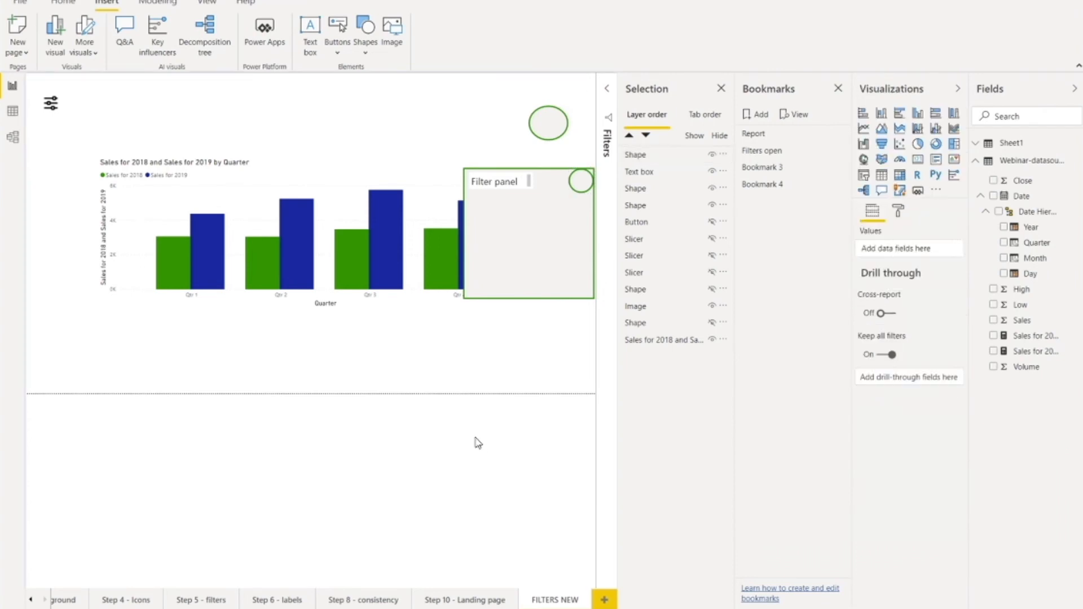
pyautogui.keyDown('ctrl'); pyautogui.click(580, 188); pyautogui.keyUp('ctrl')
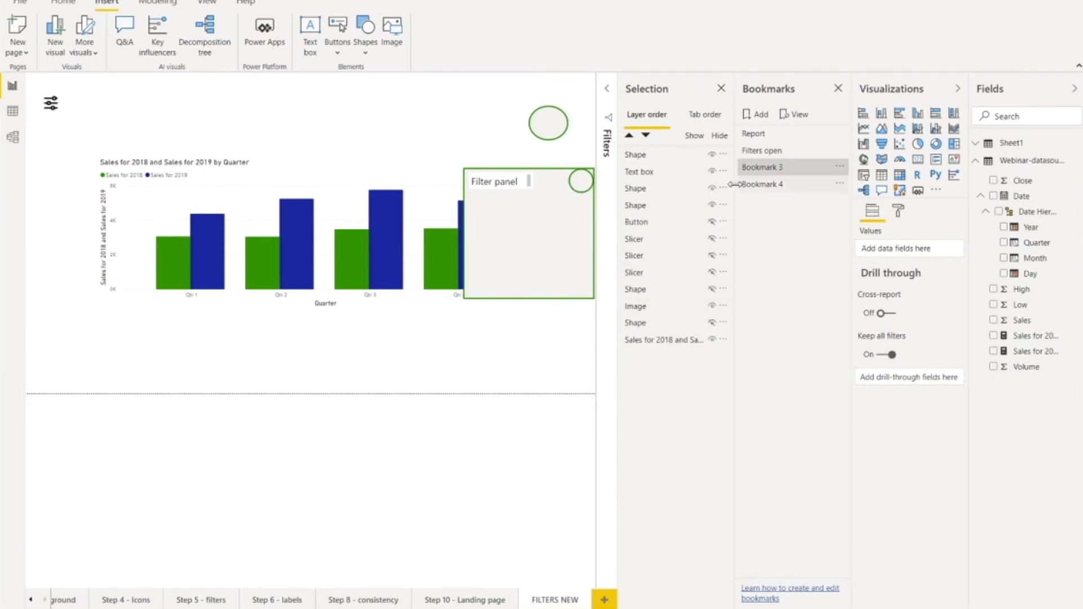
# Step: Hide the filter panel rectangle, its text box and the small circle, and update Bookmark 3 with that closed state
pyautogui.click(577, 209)
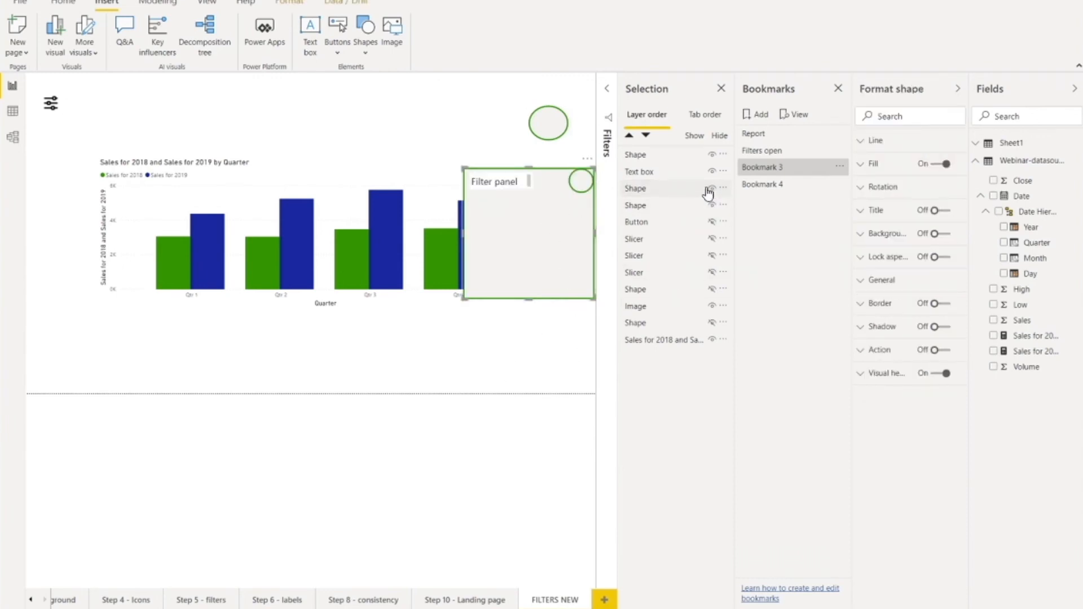
pyautogui.click(713, 189)
pyautogui.click(580, 181)
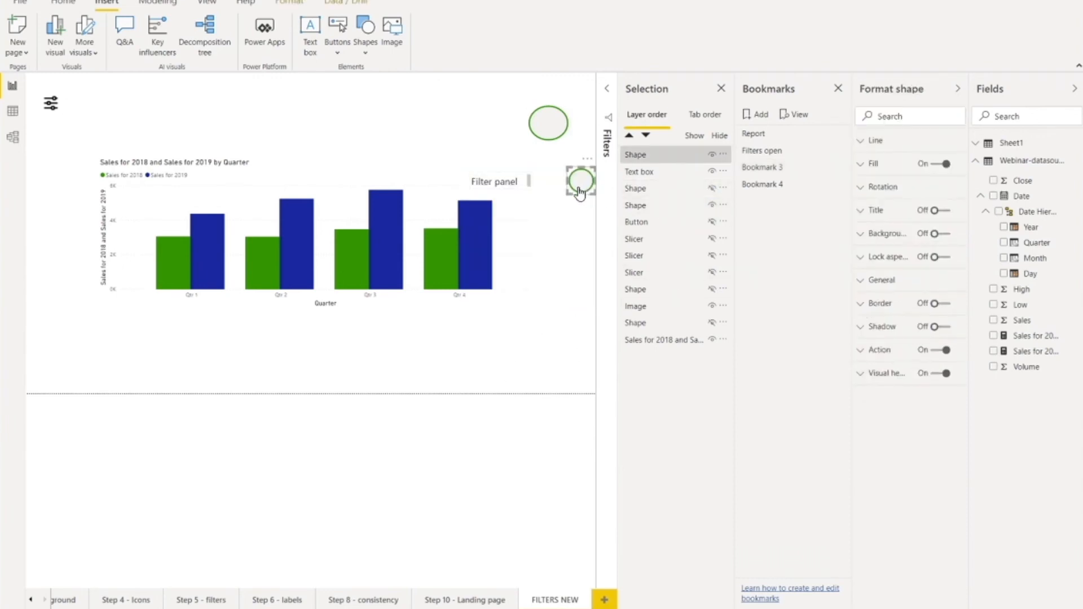
pyautogui.click(501, 182)
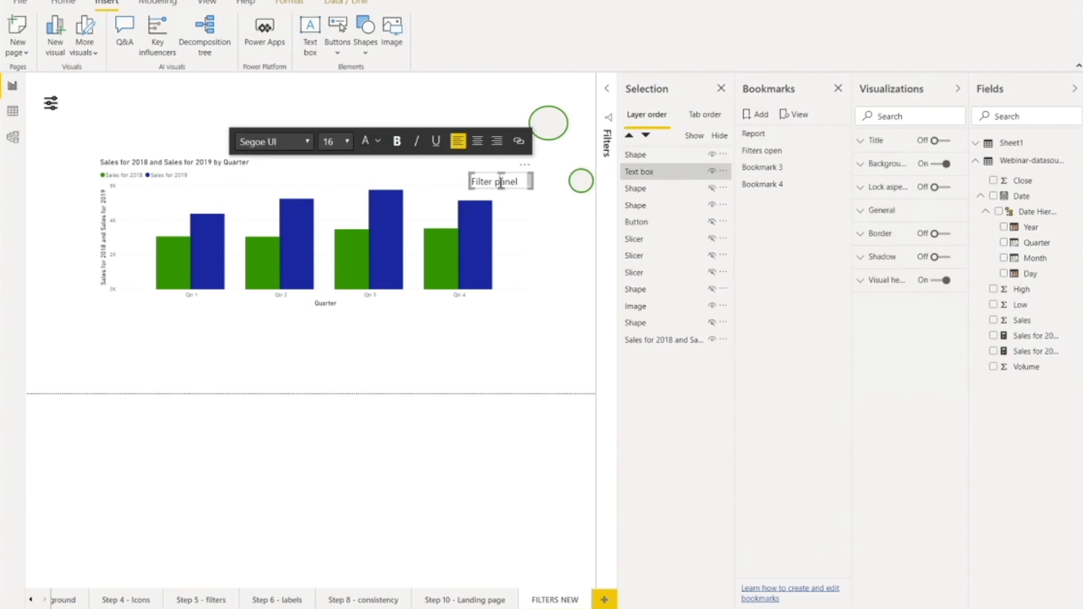
pyautogui.click(712, 171)
pyautogui.click(530, 251)
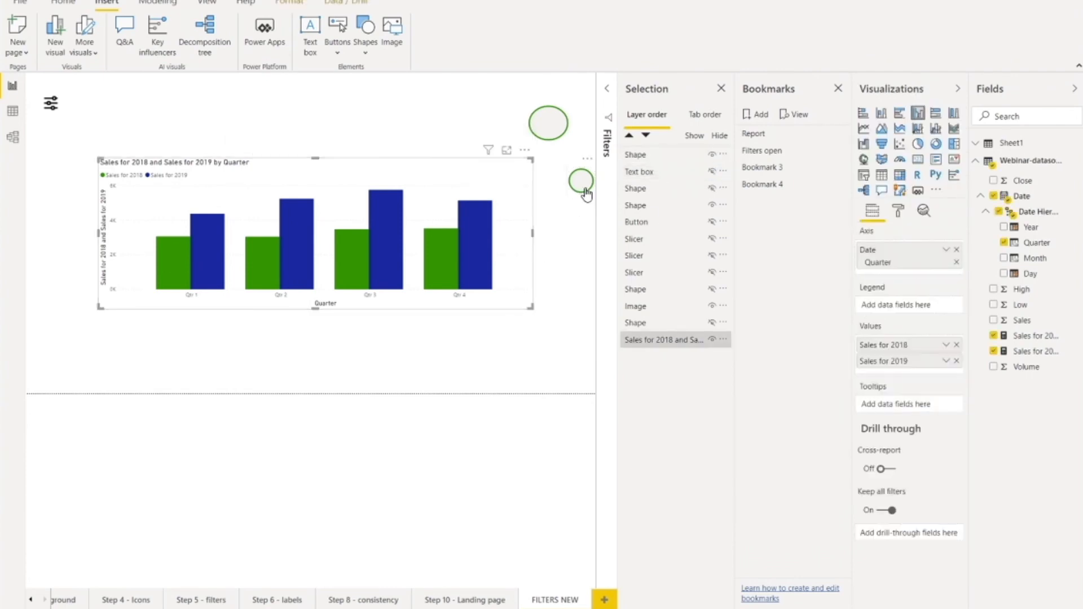
pyautogui.click(584, 189)
pyautogui.click(712, 155)
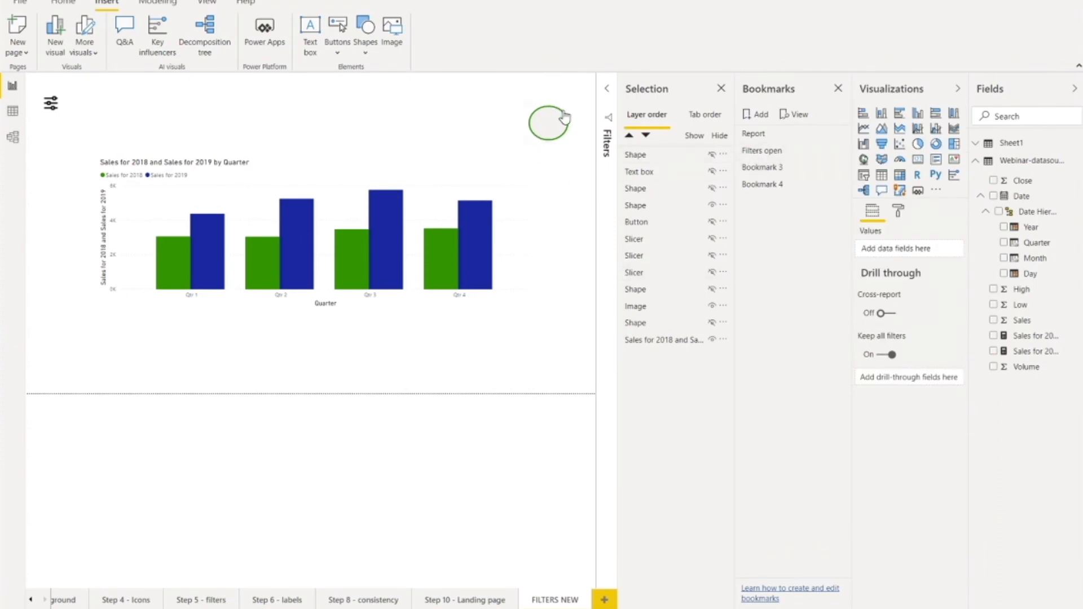
pyautogui.click(840, 168)
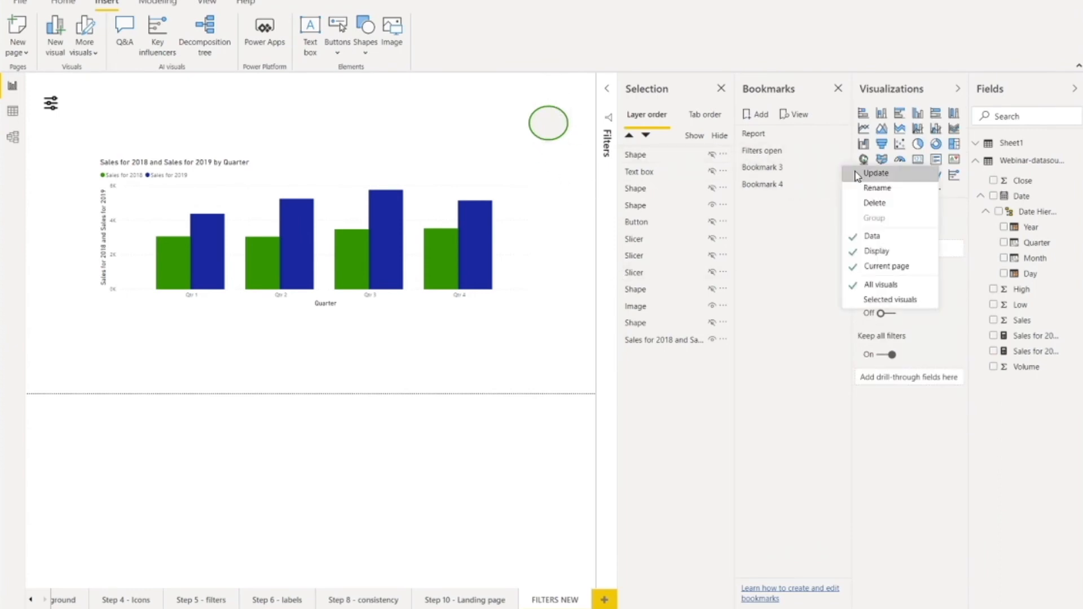
pyautogui.click(872, 173)
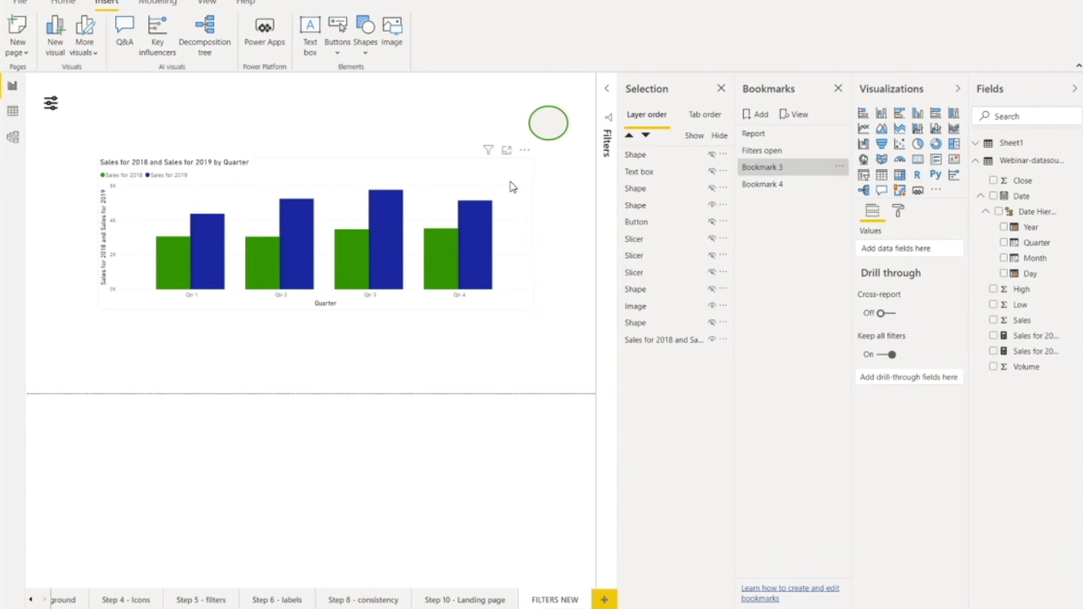
# Step: Test opening the filter panel with the large circle and closing it with the small one
pyautogui.keyDown('ctrl'); pyautogui.click(545, 129); pyautogui.keyUp('ctrl')
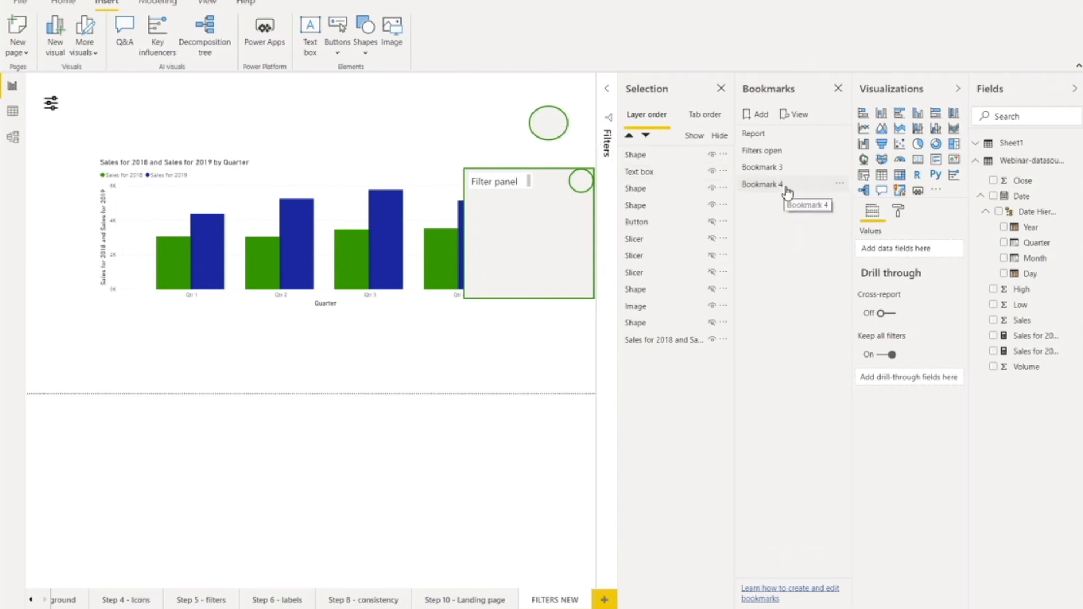
pyautogui.keyDown('ctrl'); pyautogui.click(583, 186); pyautogui.keyUp('ctrl')
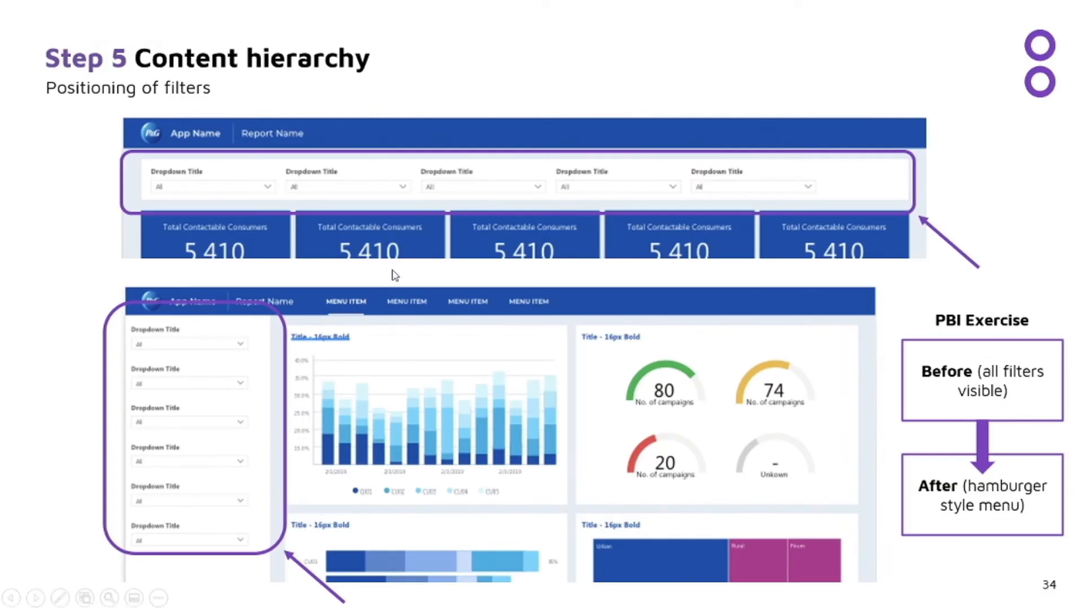
pyautogui.click(395, 275)
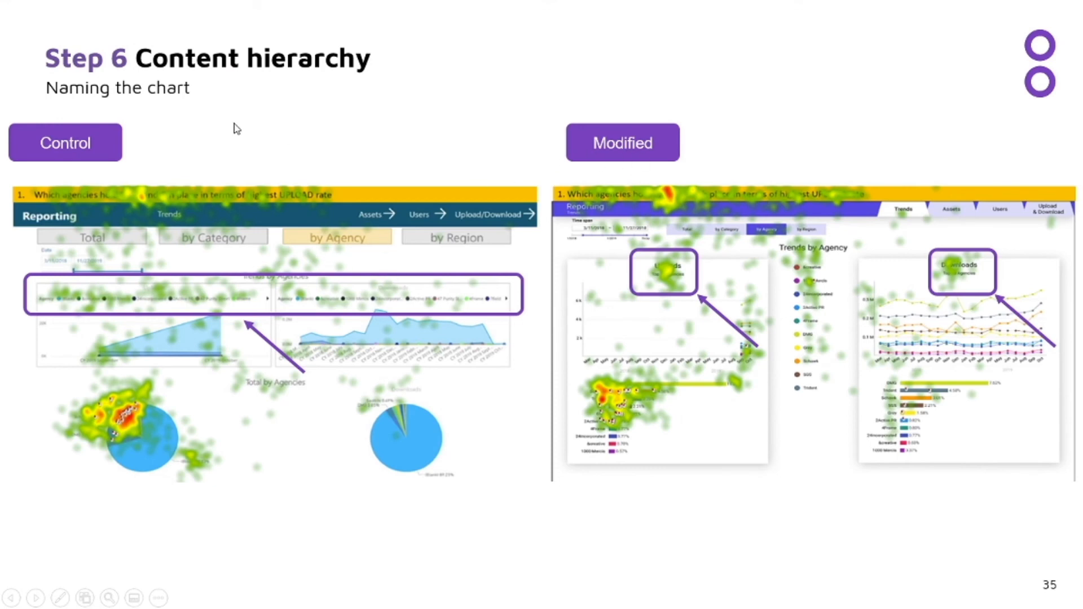
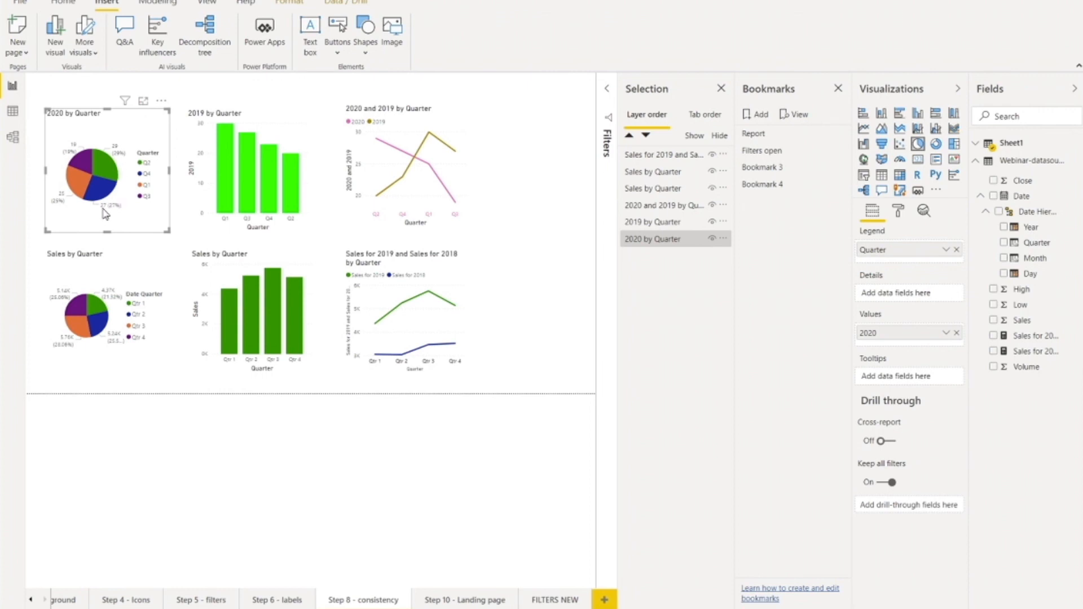
# Step: Examine the data colors of the 2019 by Quarter and lower Sales by Quarter column charts
pyautogui.click(220, 232)
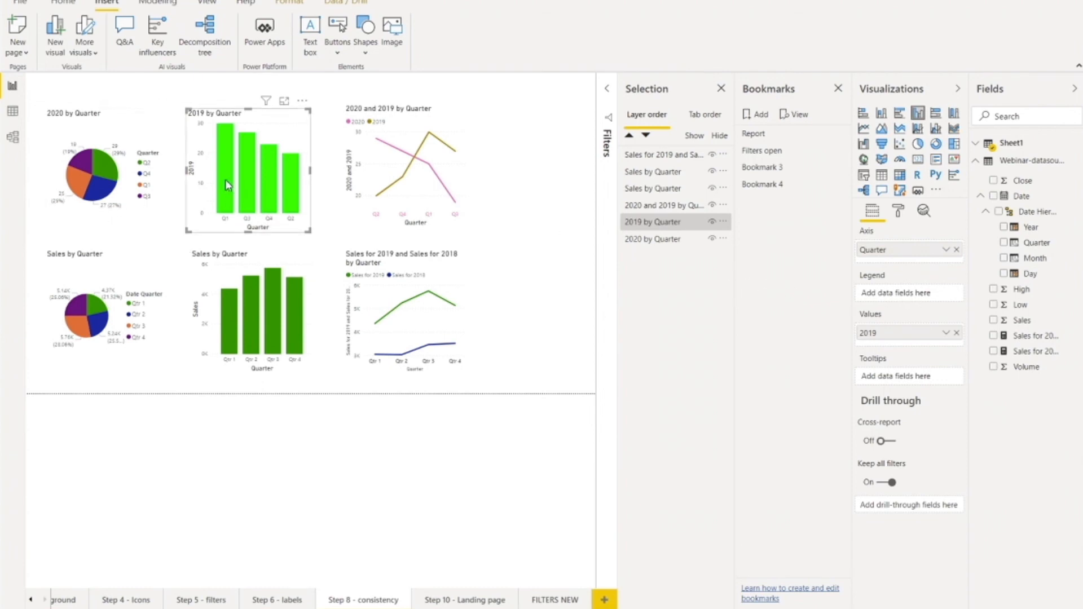
pyautogui.click(899, 213)
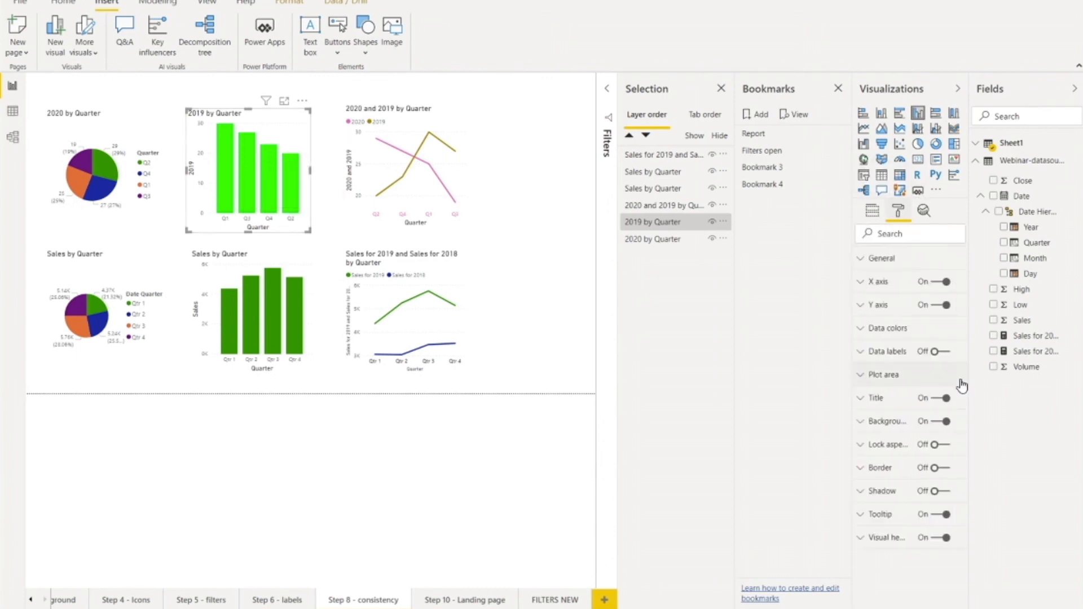
pyautogui.click(862, 332)
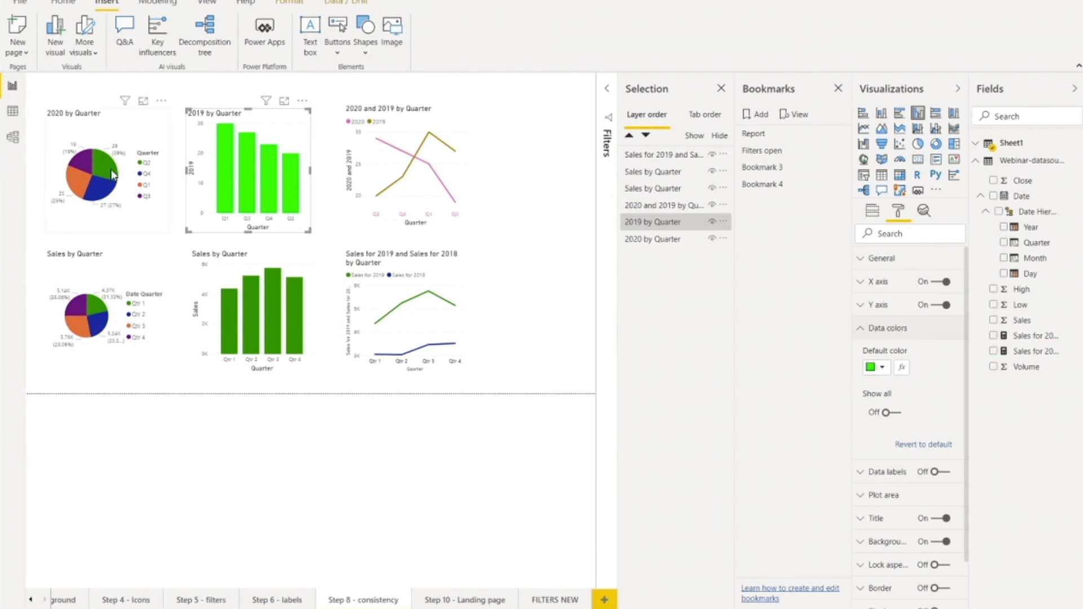
pyautogui.click(194, 355)
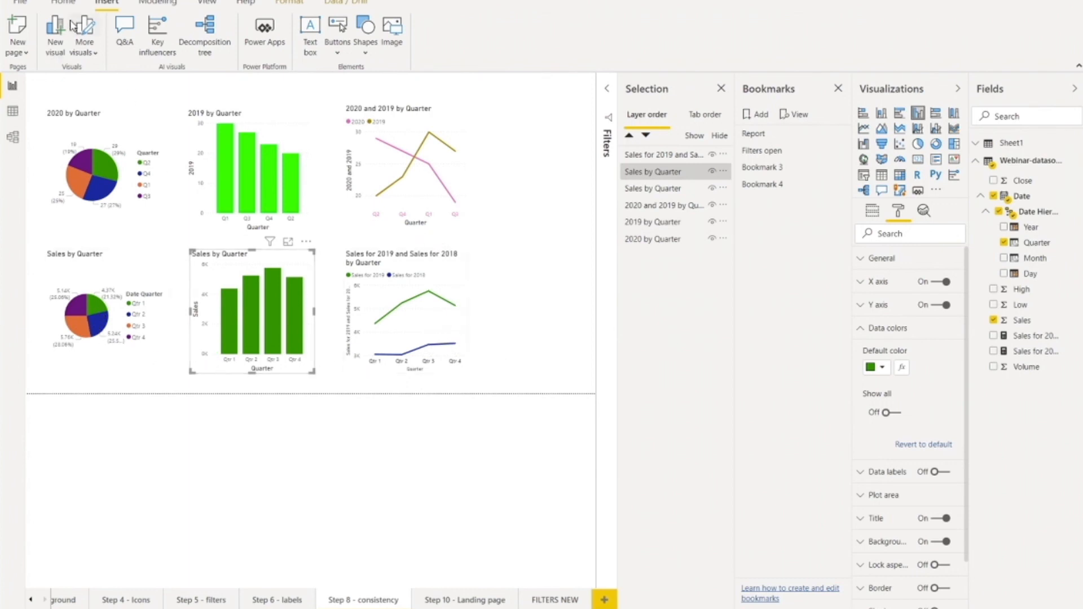
# Step: Preview the red, green, blue and yellow theme, and apply the teal, dark grey, red and yellow theme to the report
pyautogui.click(208, 3)
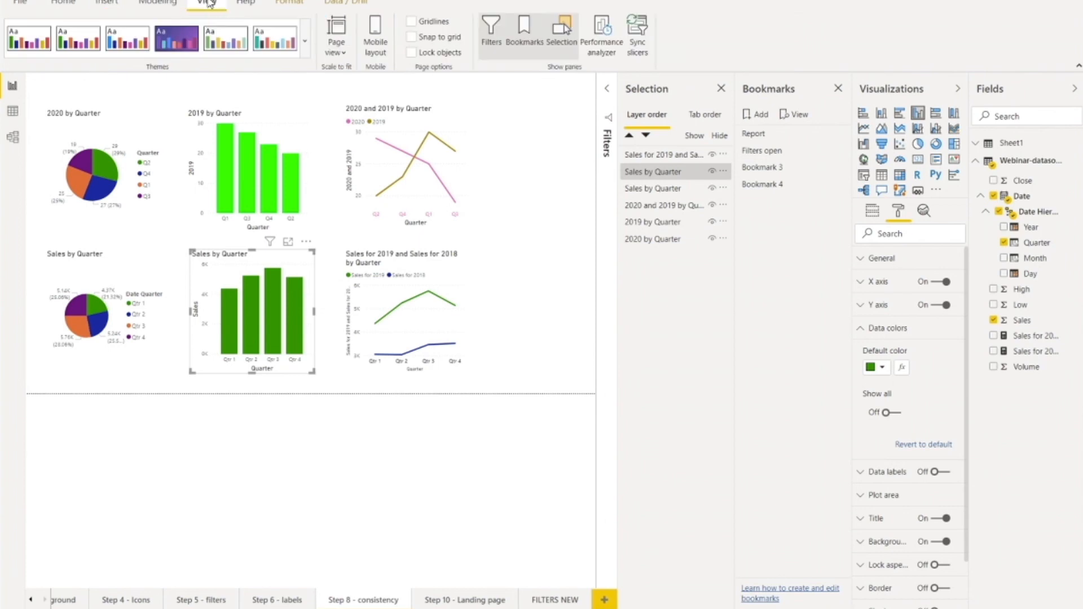
pyautogui.click(233, 44)
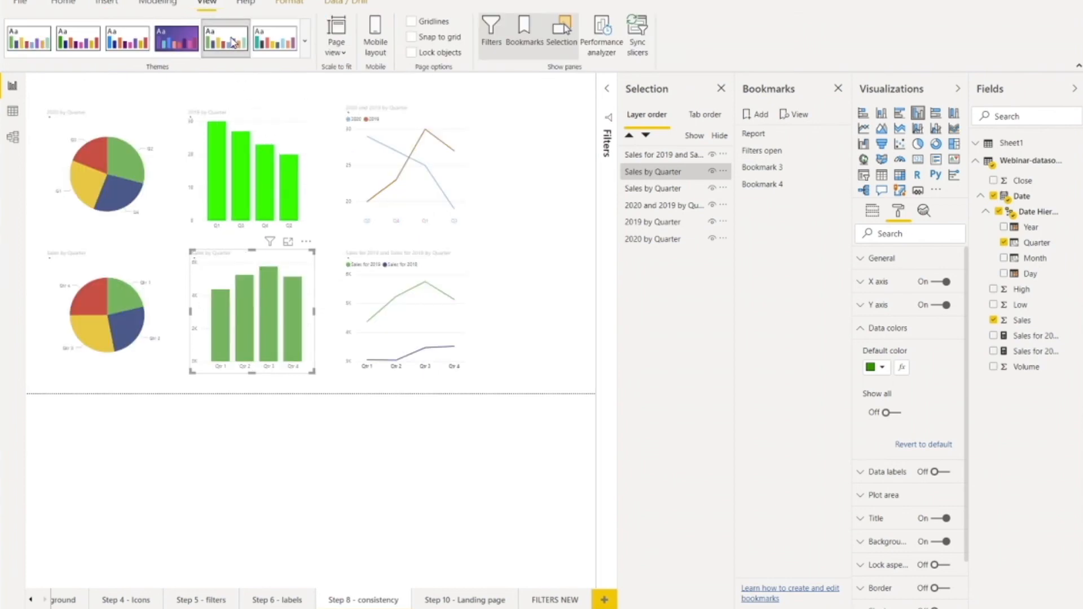
pyautogui.click(275, 43)
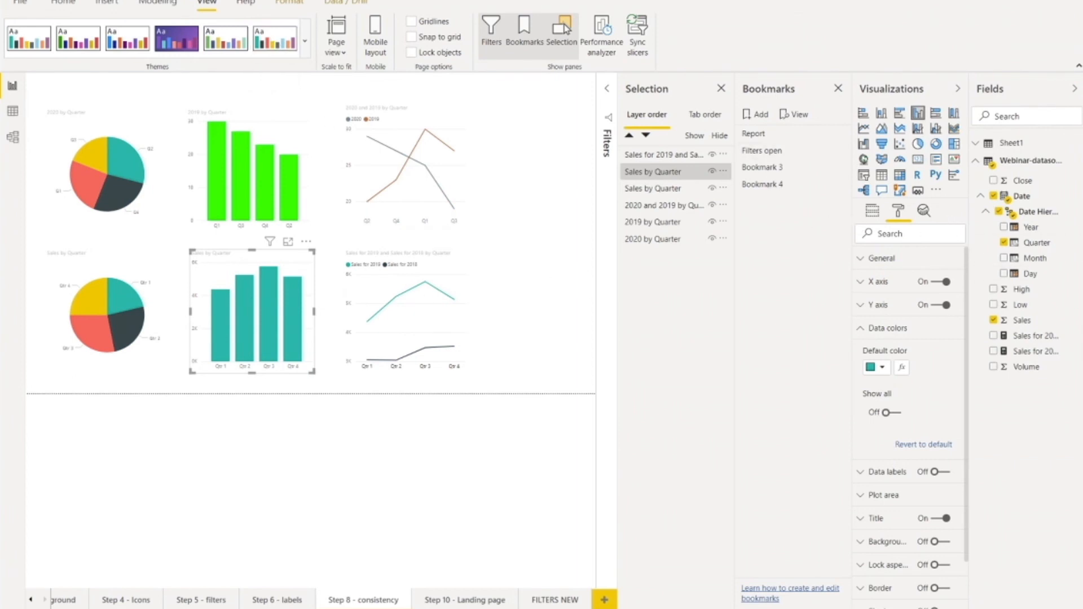
# Step: Switch to the presentation slideshow and advance from Step 8 to the Step 10 slide on navigation between reports
pyautogui.hotkey('alt', 'Tab')
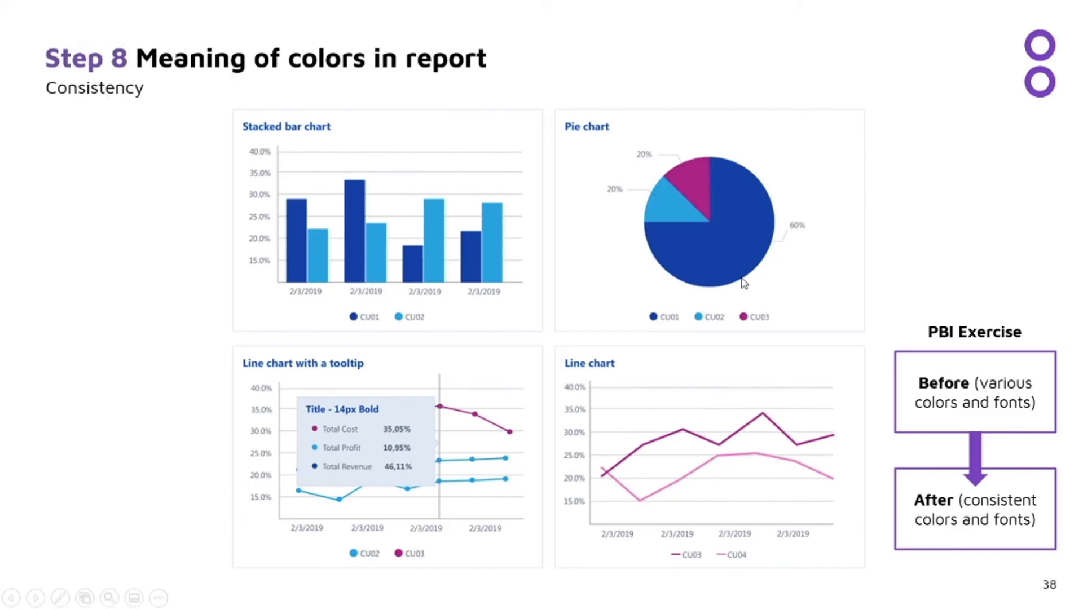
pyautogui.click(515, 302)
pyautogui.click(437, 306)
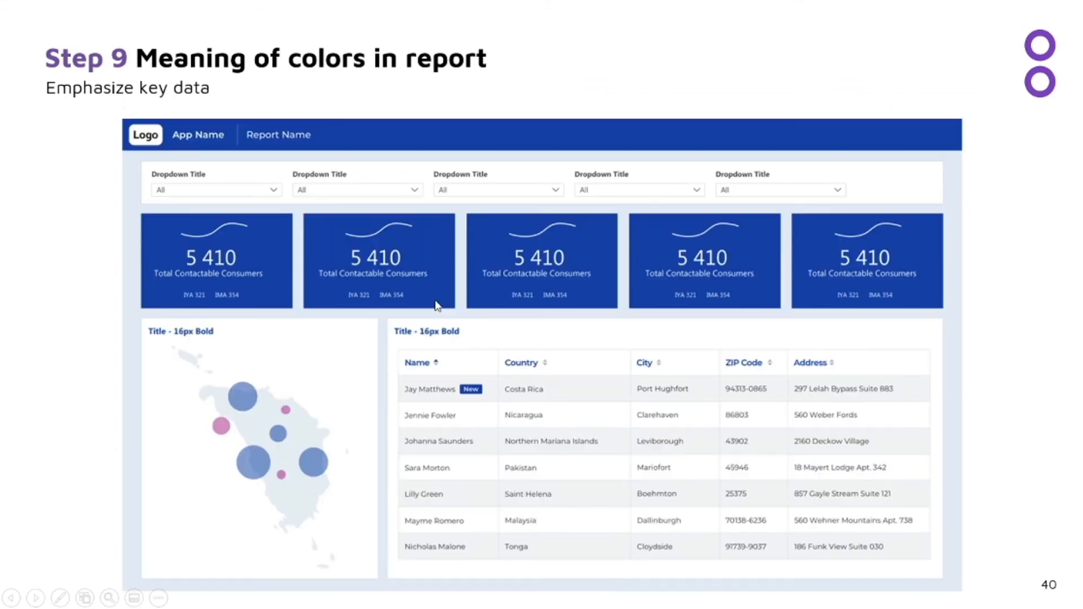
pyautogui.click(352, 228)
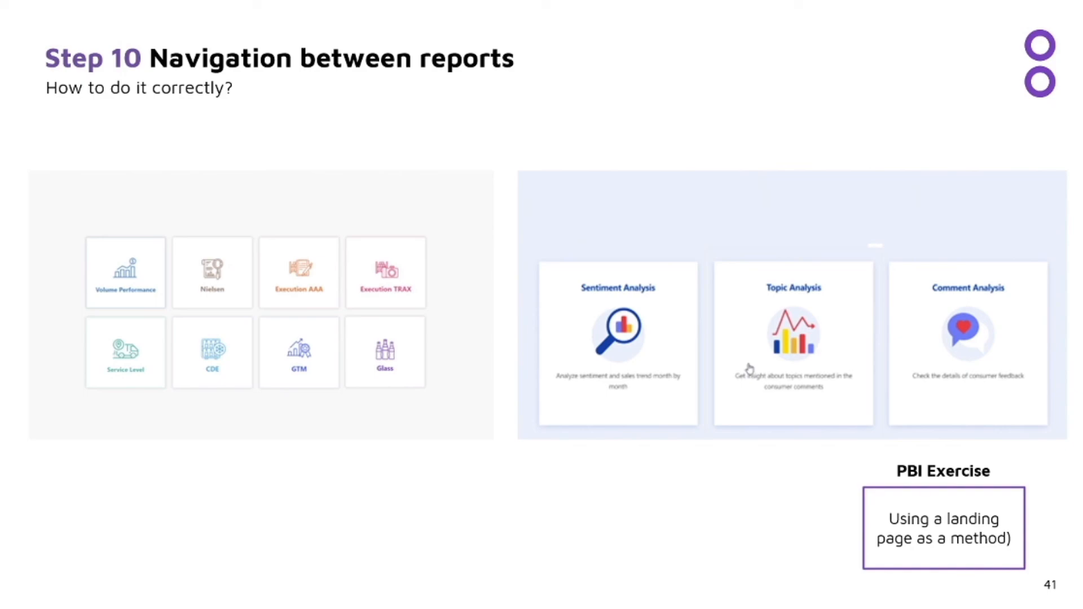
# Step: Switch back to Power BI, open the Step 10 - Landing page, and inspect the Filters tile's image, shape and text box and the Labels icon
pyautogui.hotkey('alt', 'Tab')
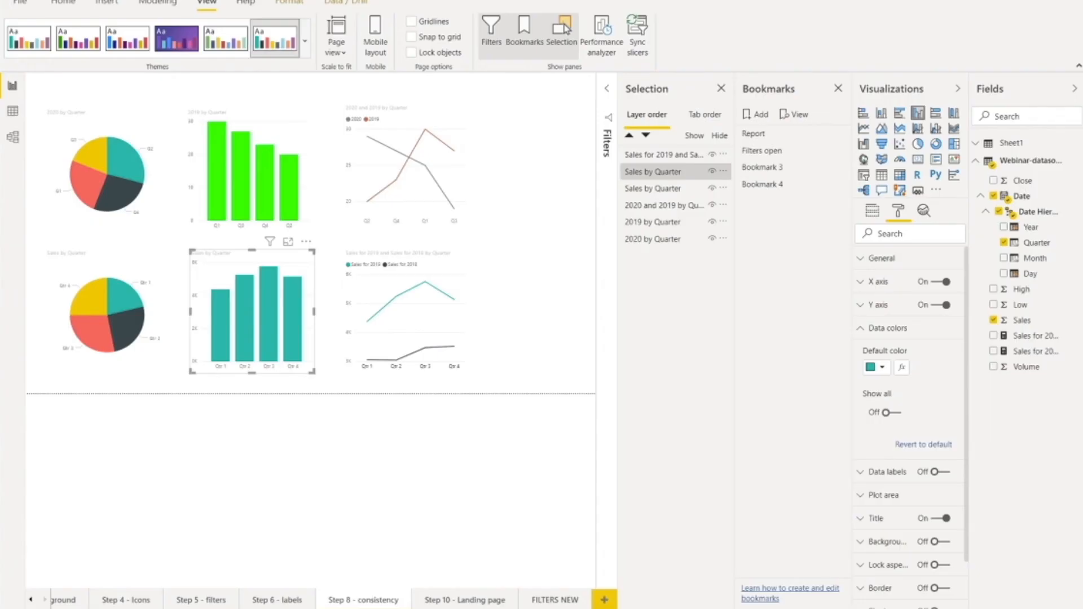
pyautogui.click(458, 601)
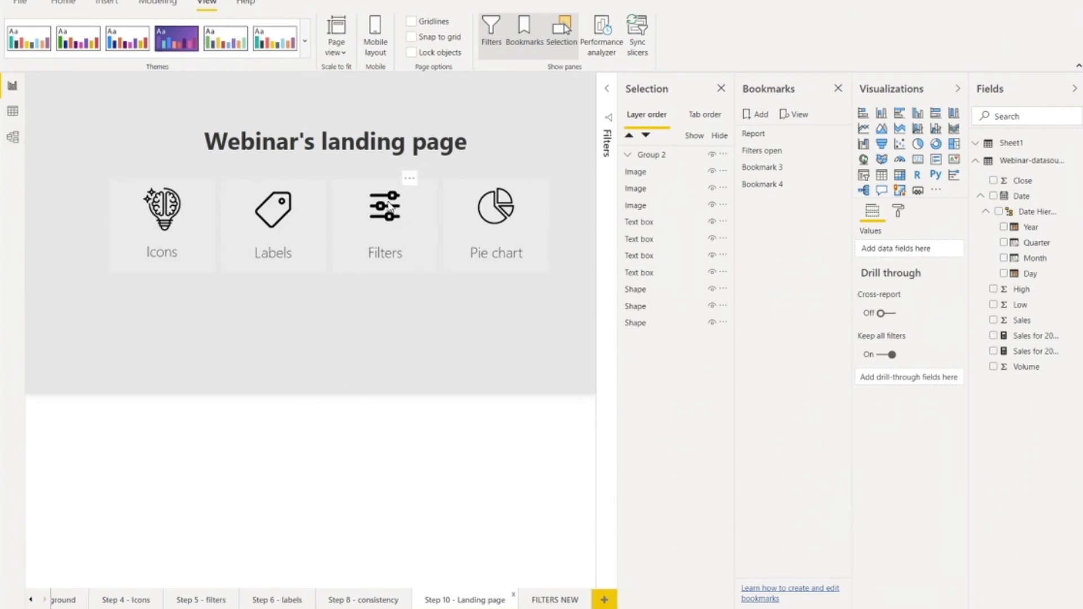
pyautogui.click(389, 213)
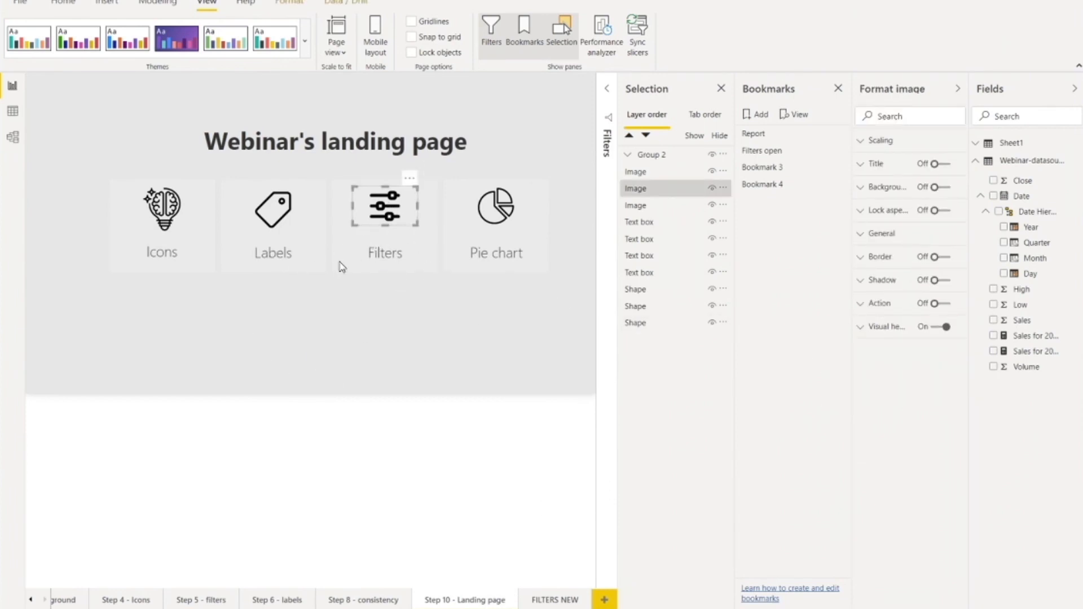
pyautogui.click(424, 260)
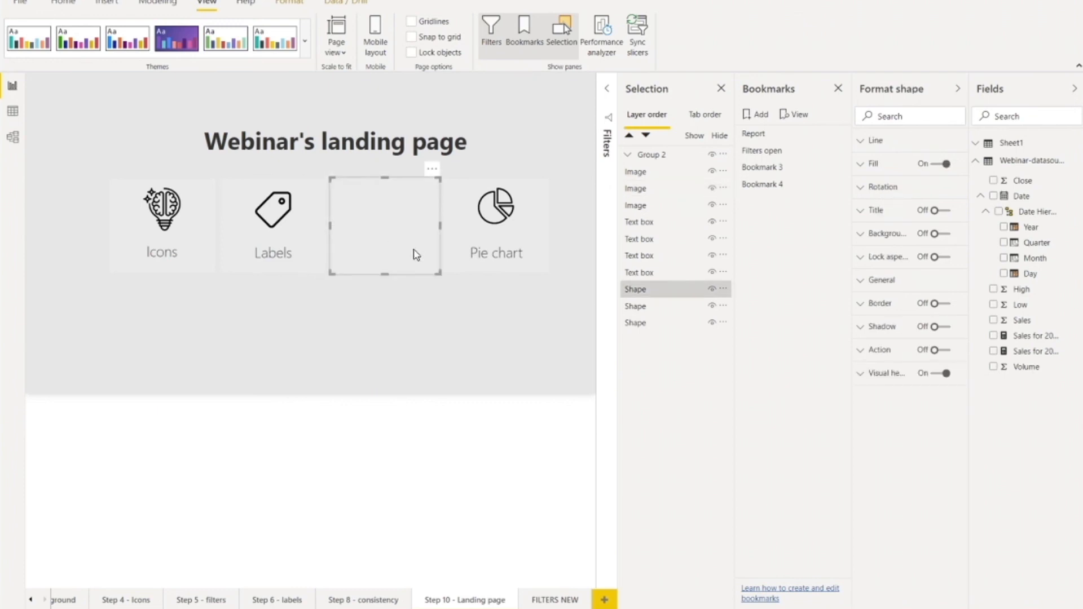
pyautogui.click(381, 362)
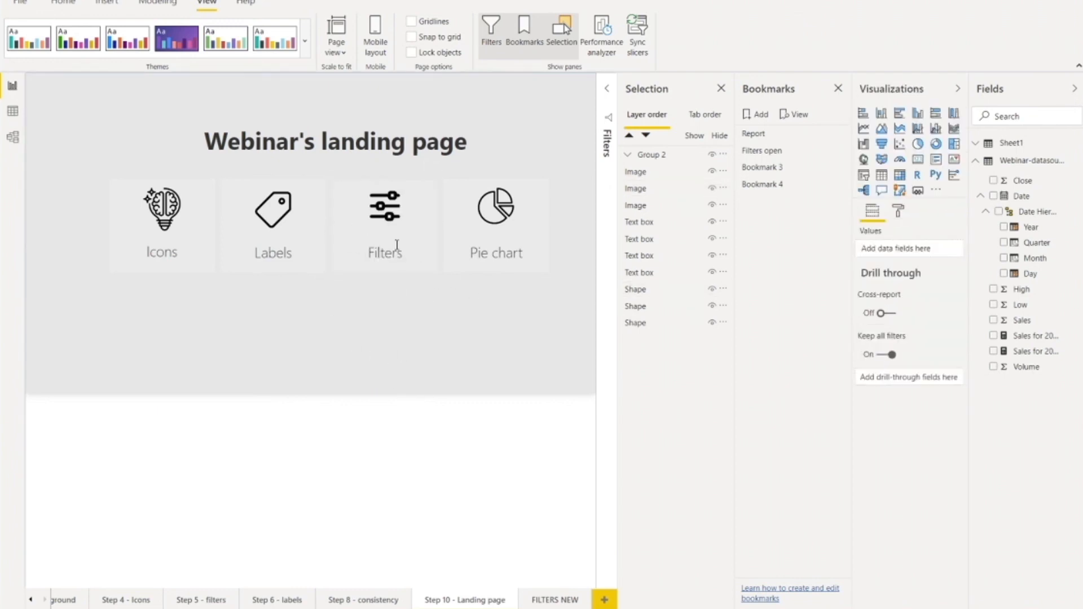
pyautogui.click(382, 250)
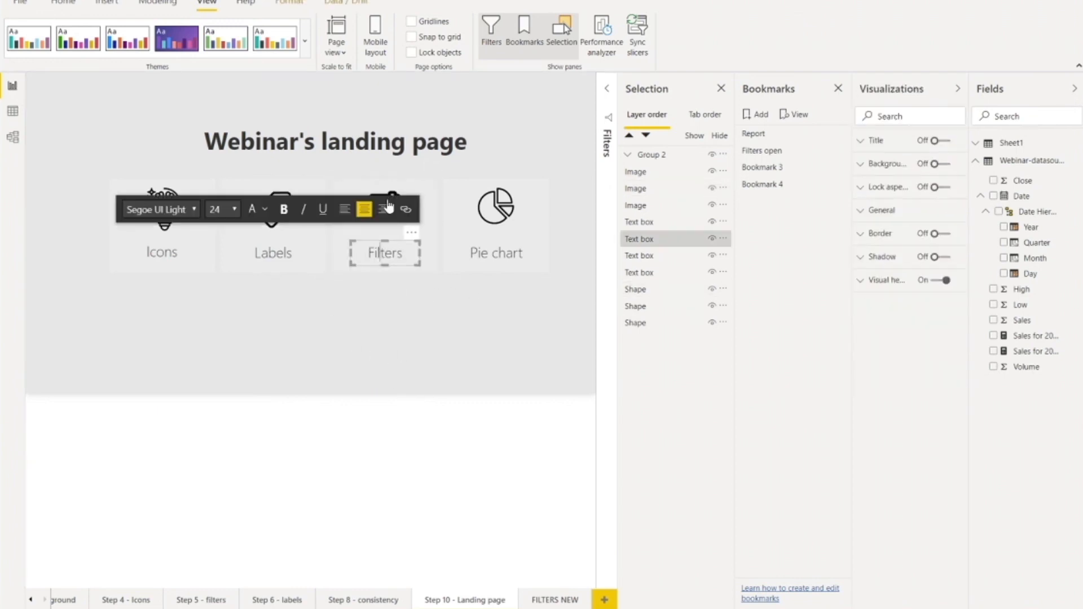
pyautogui.click(460, 367)
pyautogui.click(273, 214)
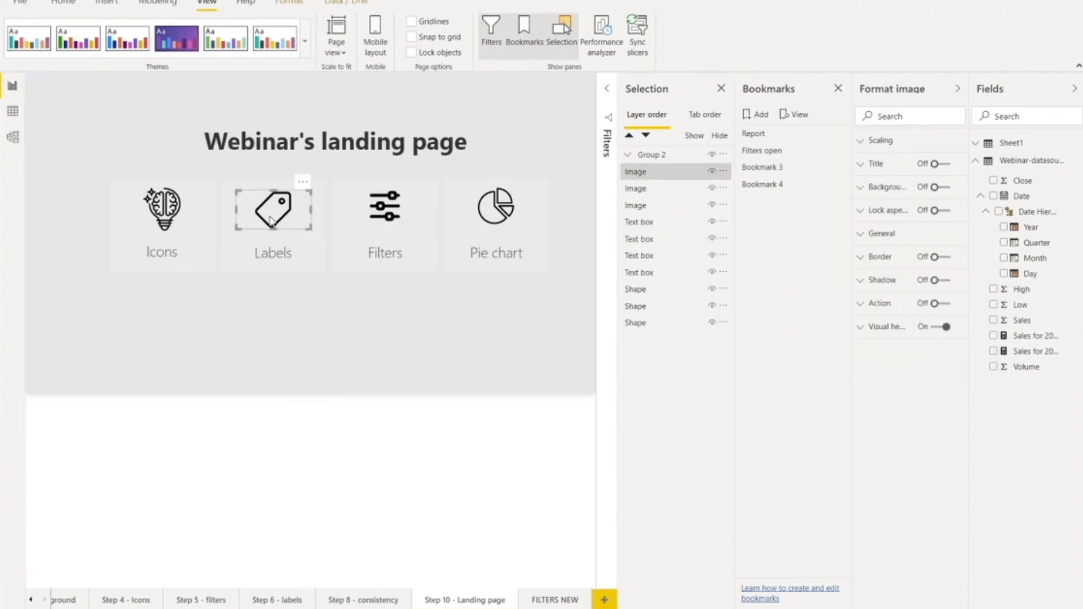
# Step: Review the action of the button over the Icons tile and its available types, keeping Page navigation selected
pyautogui.click(171, 220)
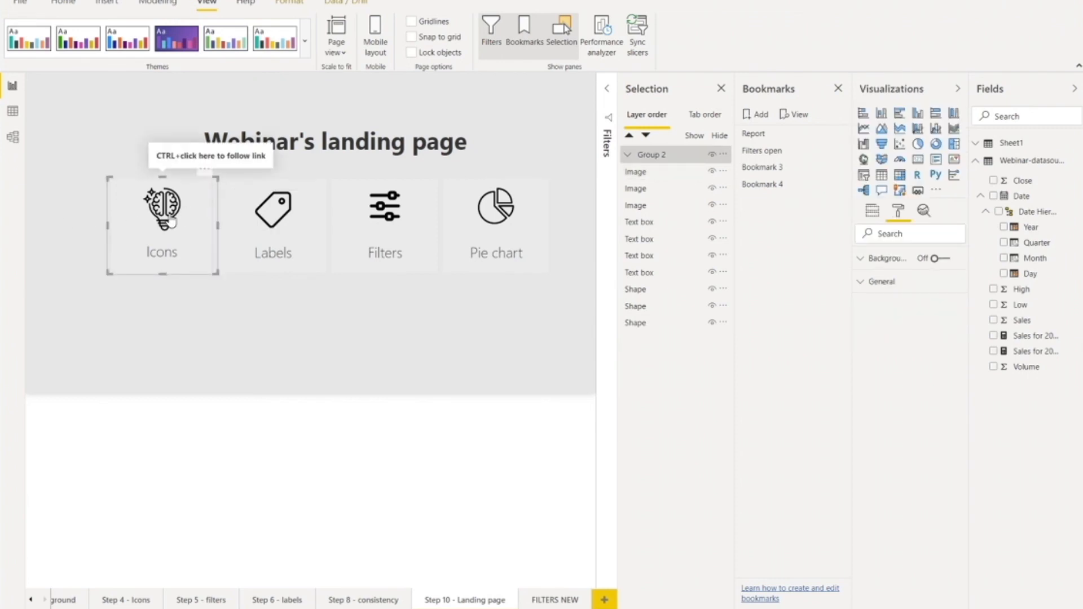
pyautogui.click(171, 221)
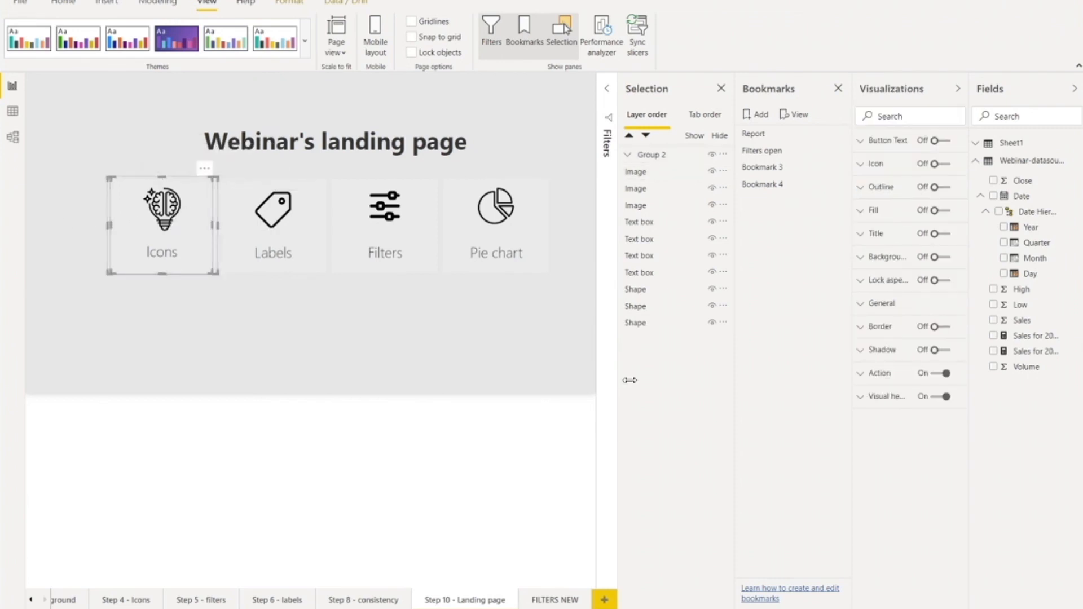
pyautogui.click(859, 377)
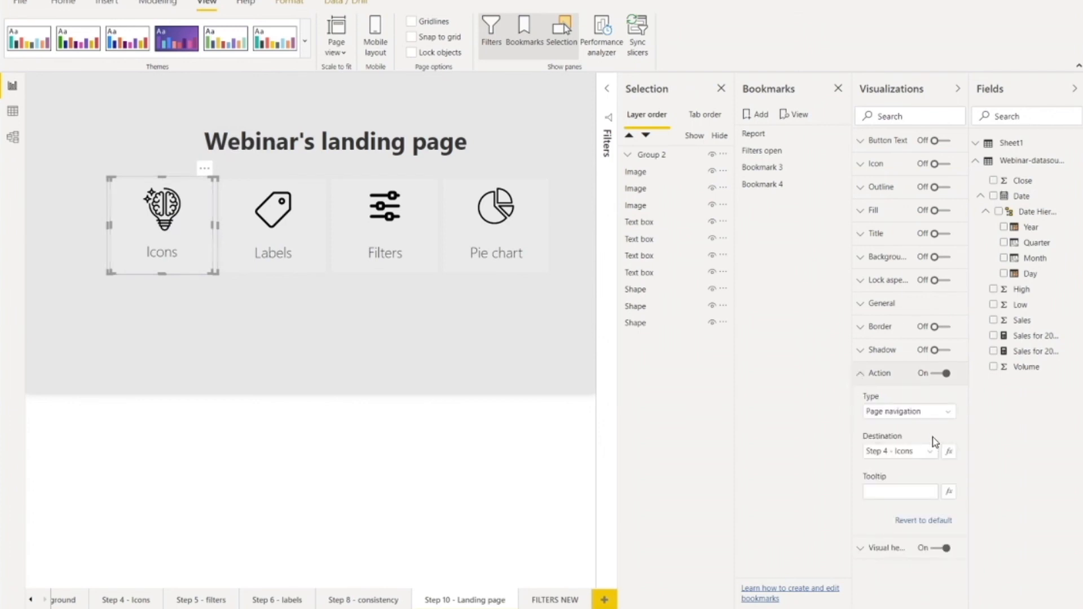
pyautogui.click(951, 415)
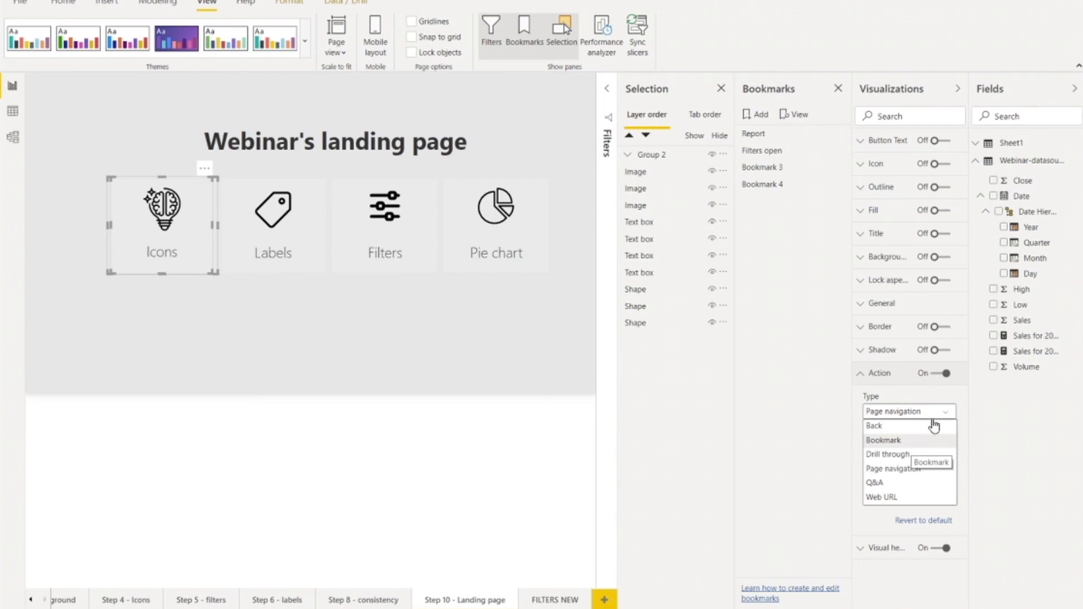
pyautogui.click(913, 474)
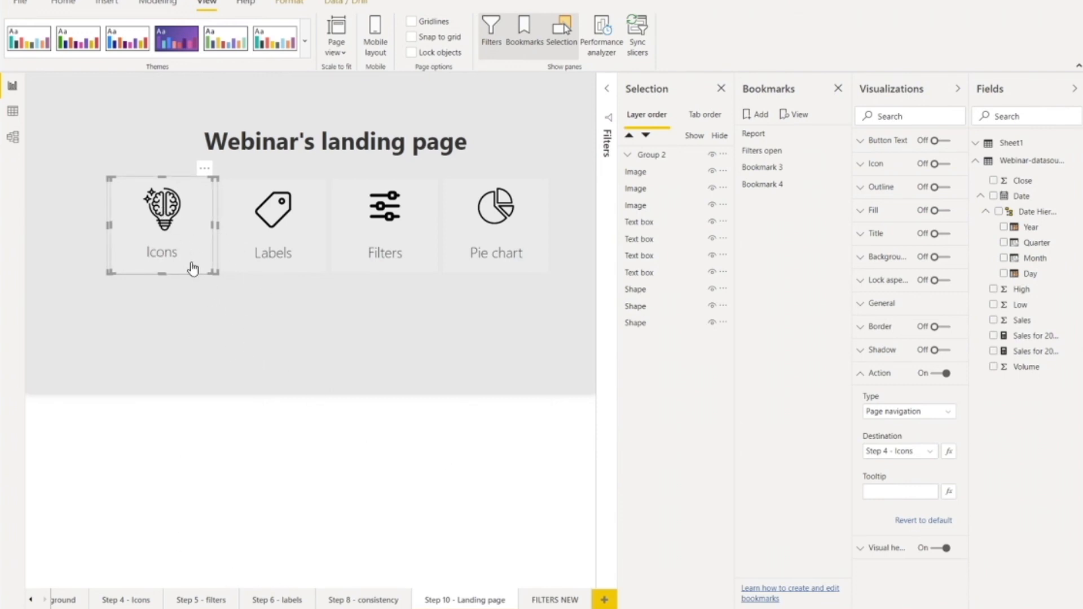
pyautogui.click(160, 347)
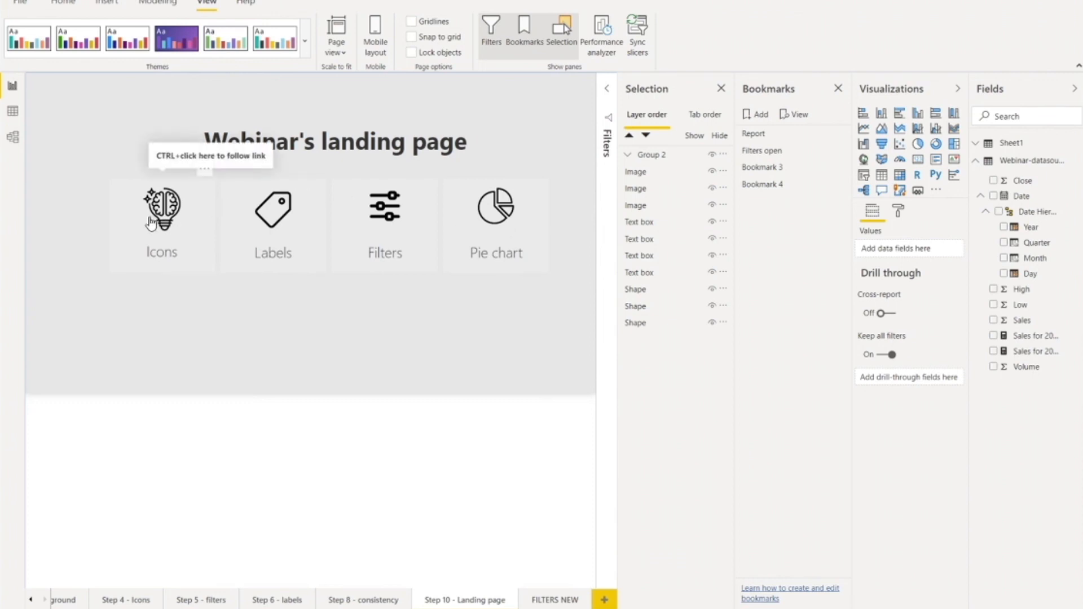
# Step: Replace the Labels tile's caption with "Sales share"
pyautogui.click(268, 253)
pyautogui.moveTo(293, 258); pyautogui.dragTo(254, 258)
pyautogui.write('Sales share')
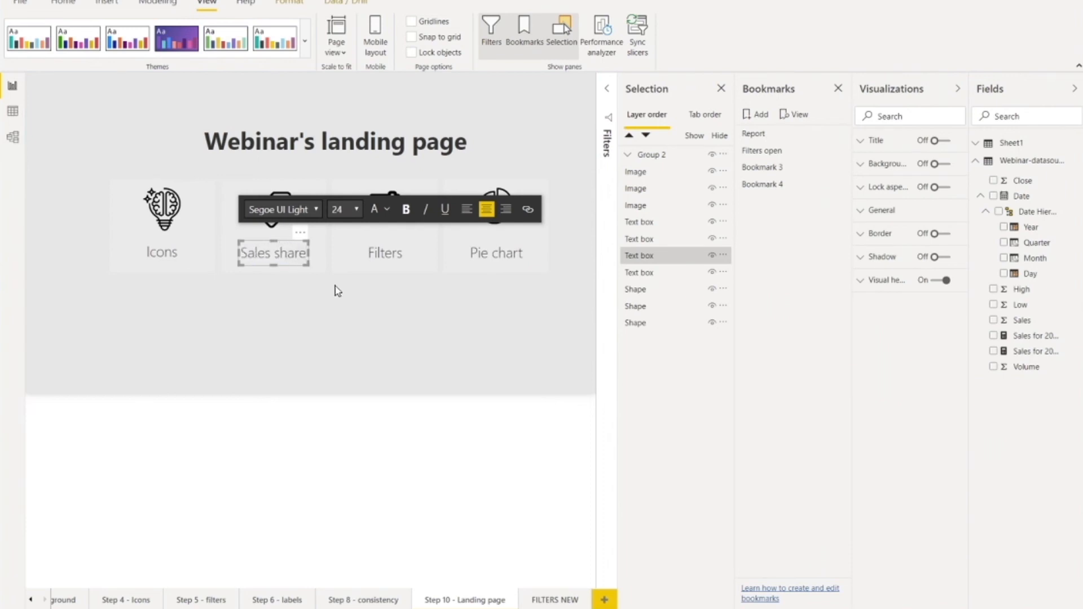
# Step: Replace the Filters tile's caption with "Sales growth" and extend its text box upward to fit two lines
pyautogui.click(381, 253)
pyautogui.doubleClick(395, 253)
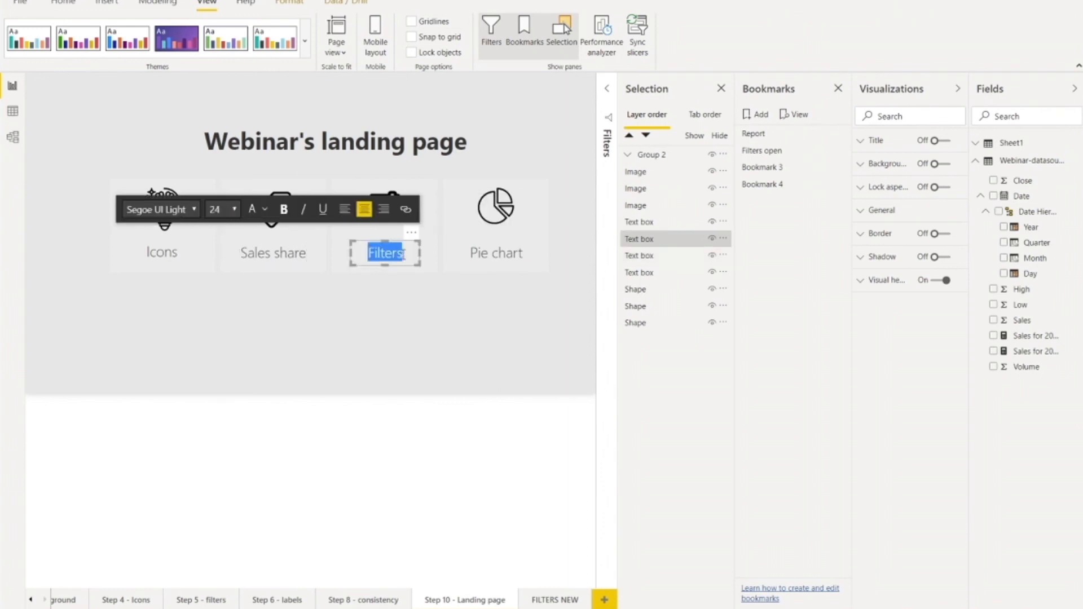
pyautogui.write('Sales growth')
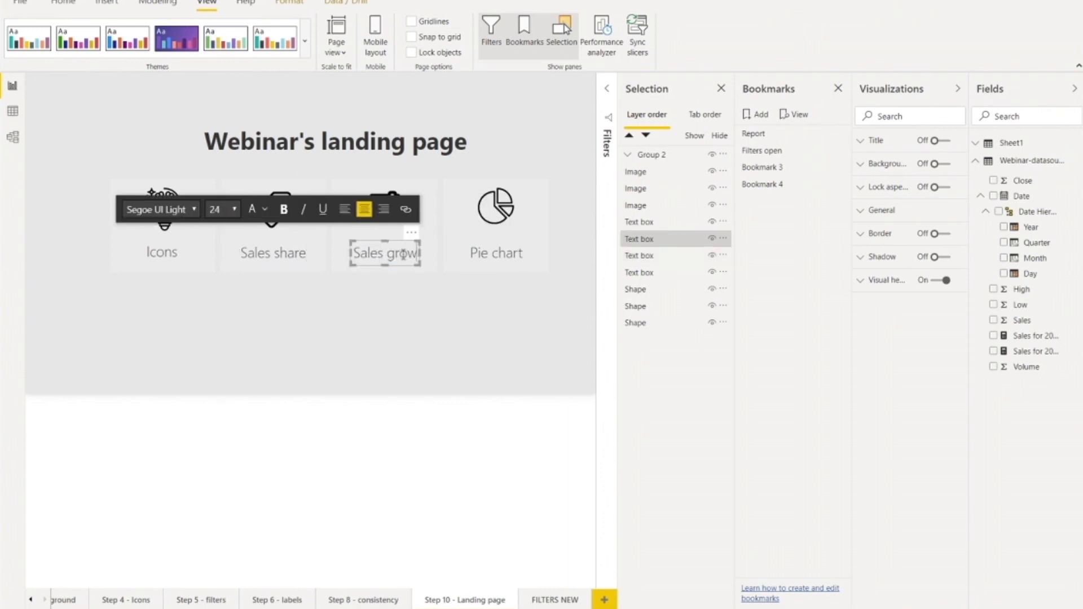
pyautogui.click(398, 344)
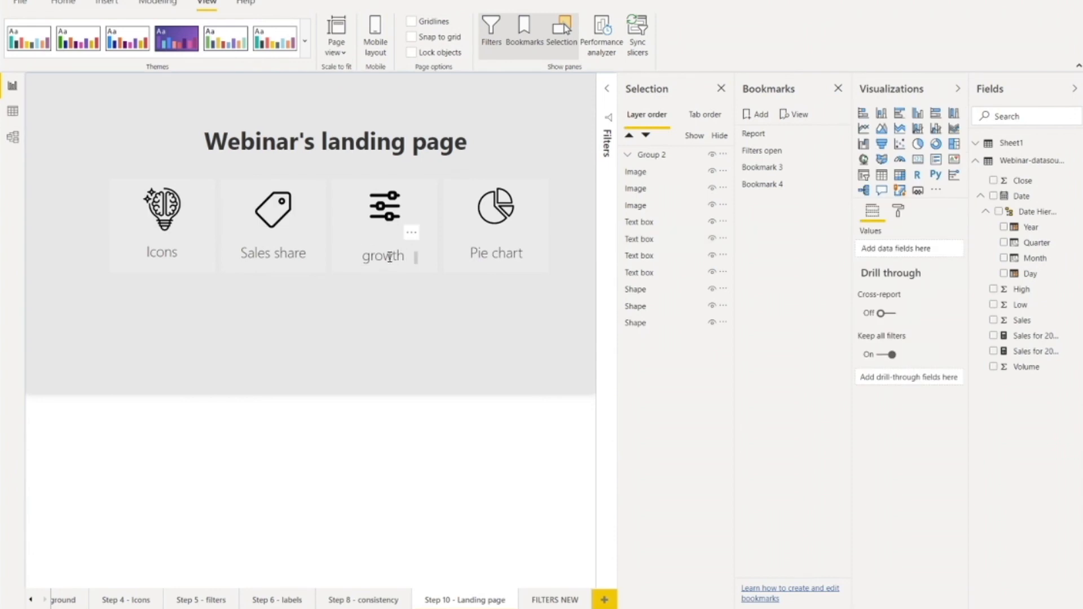
pyautogui.click(384, 245)
pyautogui.moveTo(386, 241); pyautogui.dragTo(385, 226)
# Step: Replace the Pie chart tile's caption with "Country by regions" and extend its text box upward to fit two lines
pyautogui.click(500, 253)
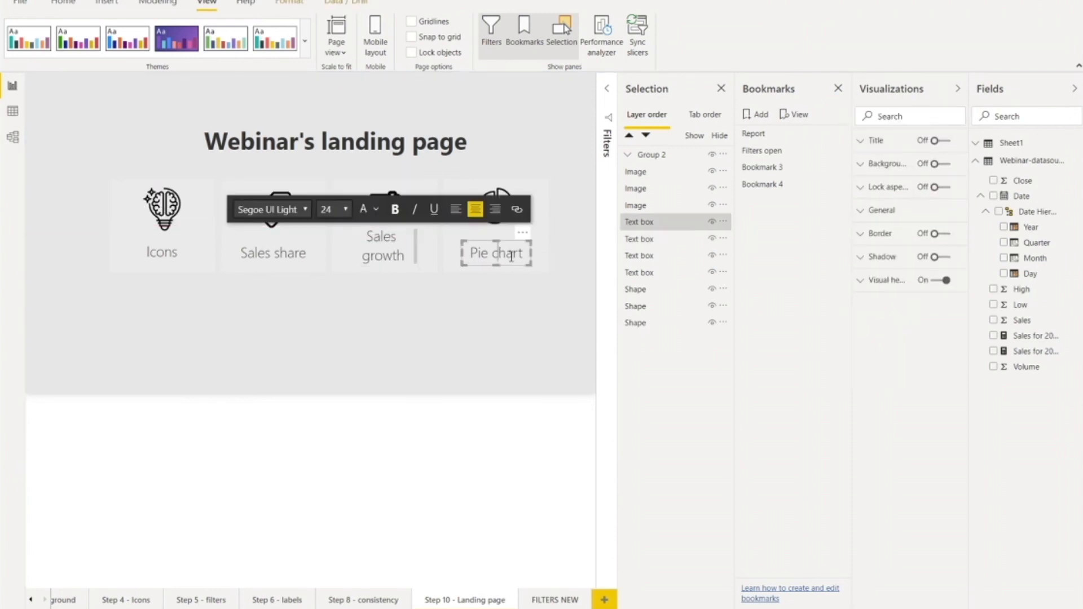
pyautogui.moveTo(529, 254); pyautogui.dragTo(477, 261)
pyautogui.write('Co')
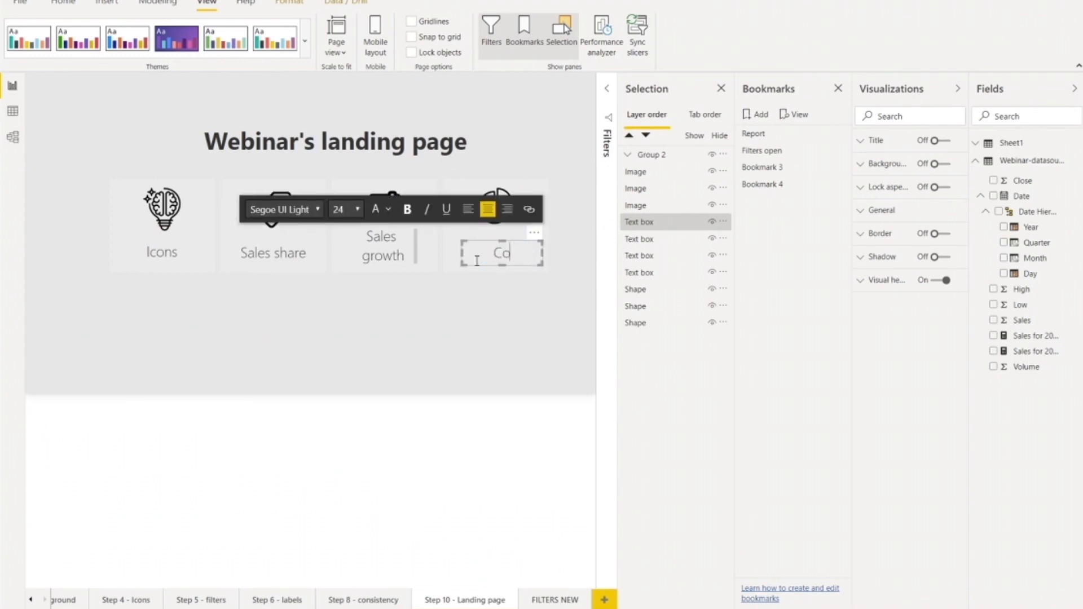
pyautogui.write('untry sharegions')
pyautogui.click(488, 331)
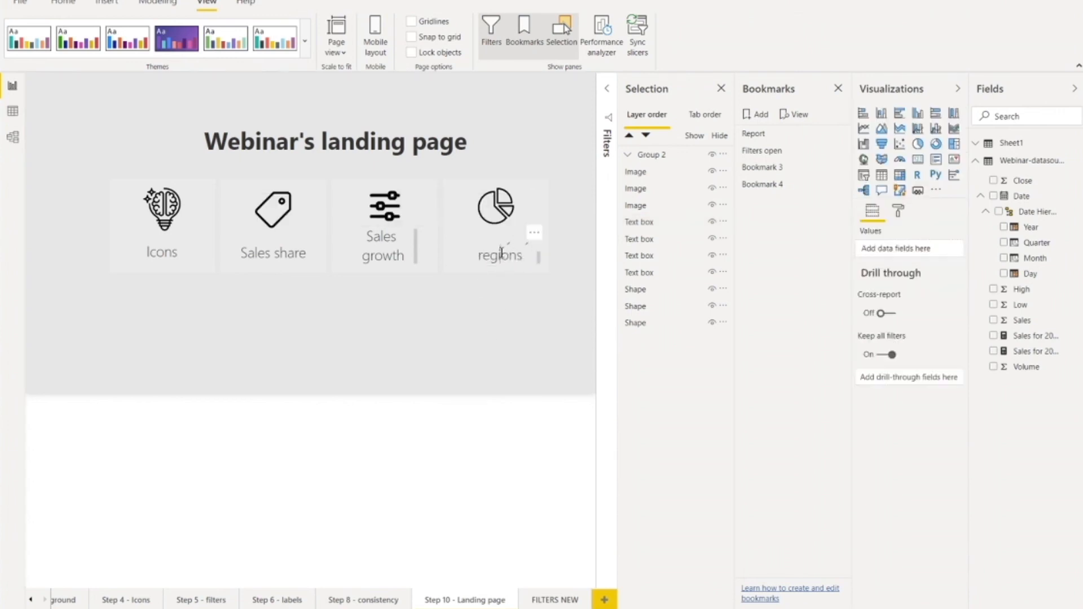
pyautogui.click(502, 248)
pyautogui.moveTo(502, 241); pyautogui.dragTo(501, 231)
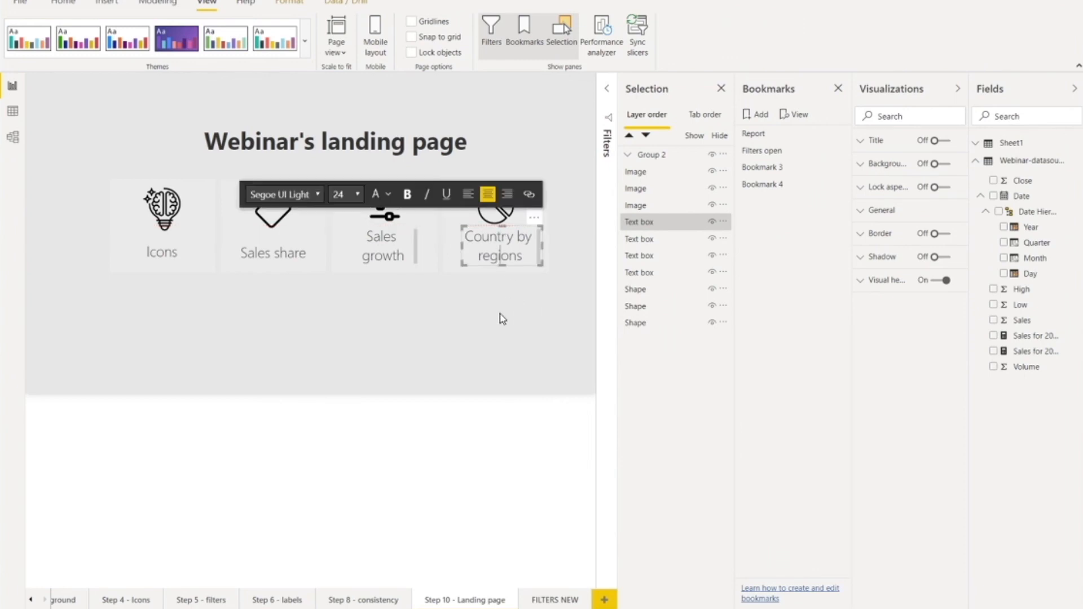
pyautogui.click(426, 338)
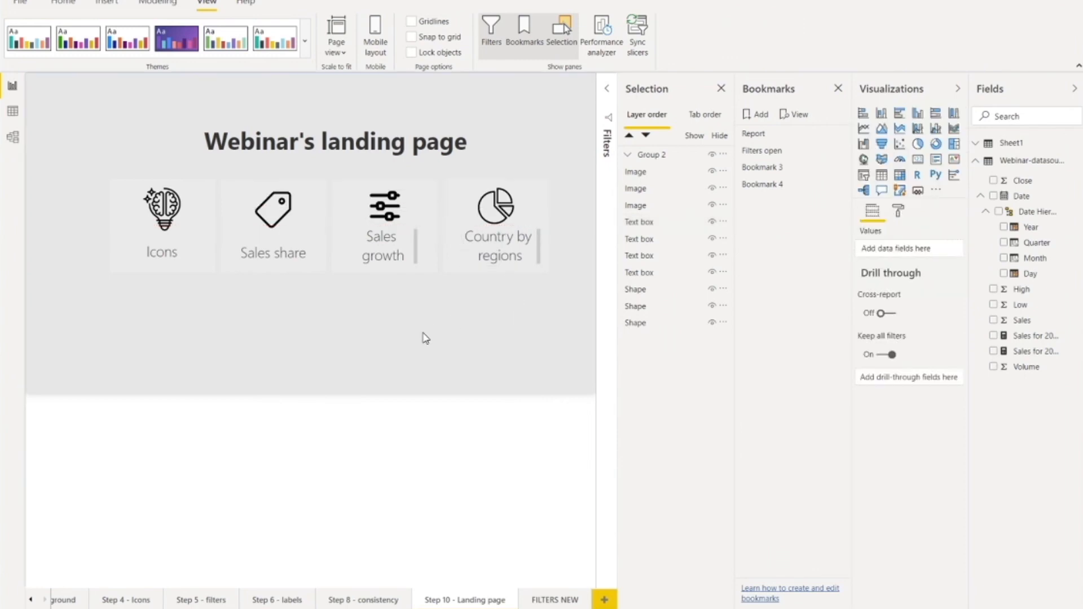